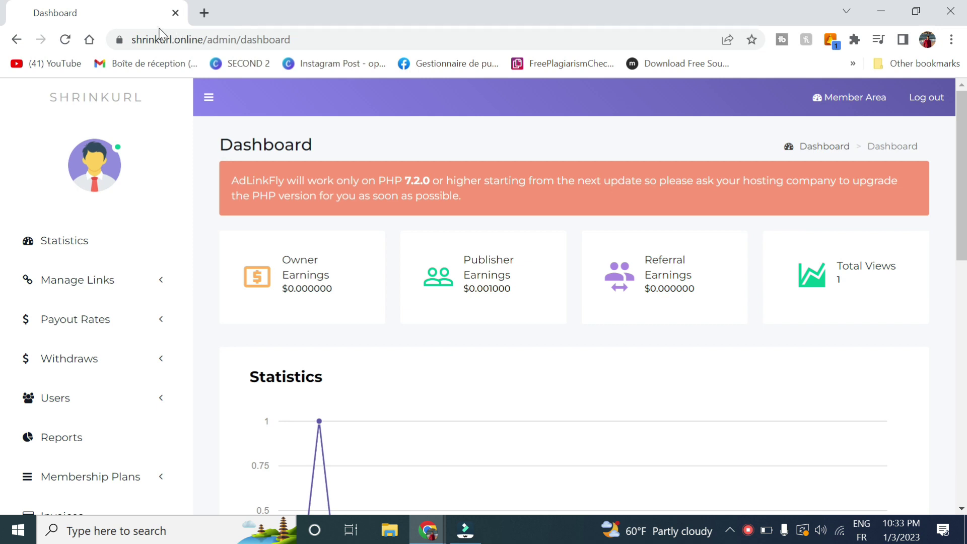
Step: Highlight the admin site's main domain shrinkurl.online in the address bar
{"action": "left_click", "coordinate": [133, 40]}
{"action": "left_click_drag", "start_coordinate": [133, 40], "coordinate": [204, 45]}
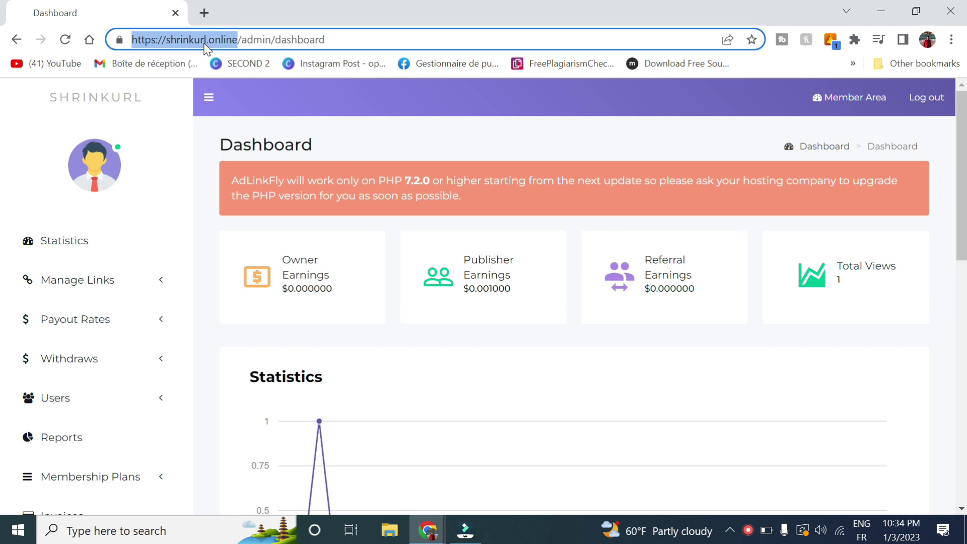
{"action": "scroll", "coordinate": [574, 297], "scroll_direction": "down", "scroll_amount": 3}
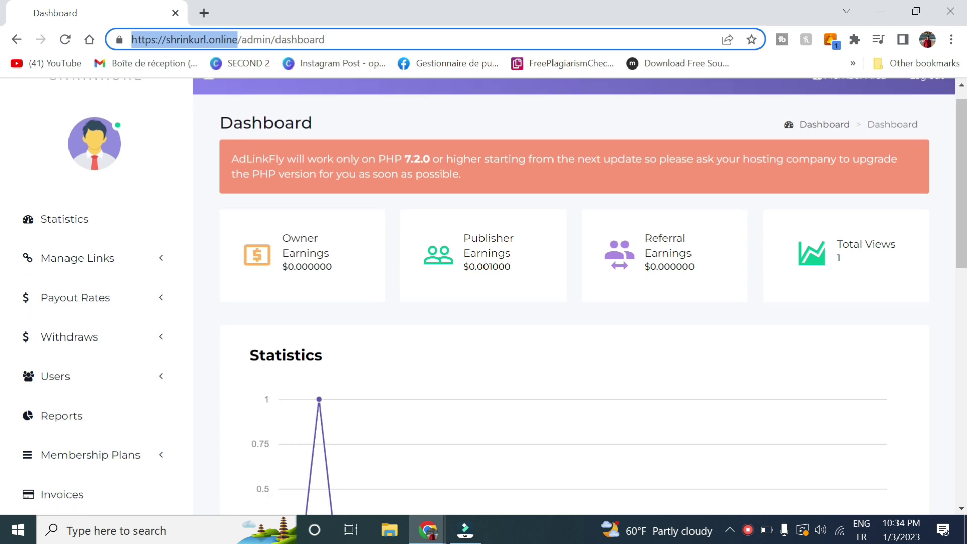
{"action": "scroll", "coordinate": [575, 297], "scroll_direction": "up", "scroll_amount": 4}
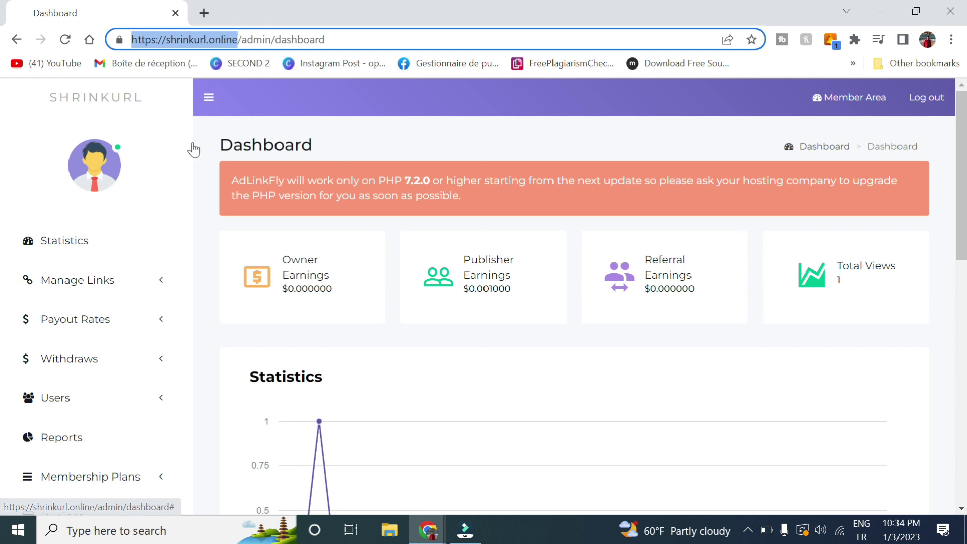
{"action": "scroll", "coordinate": [205, 352], "scroll_direction": "down", "scroll_amount": 3}
{"action": "scroll", "coordinate": [180, 408], "scroll_direction": "down", "scroll_amount": 4}
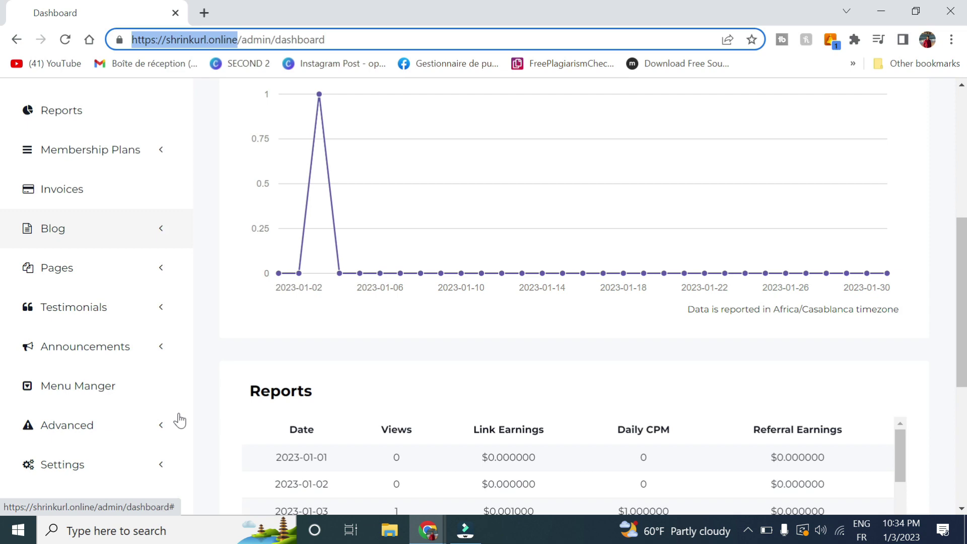
Step: Open the AdLinkFly general Settings page and scroll to the domain fields
{"action": "left_click", "coordinate": [71, 414]}
{"action": "left_click", "coordinate": [70, 452]}
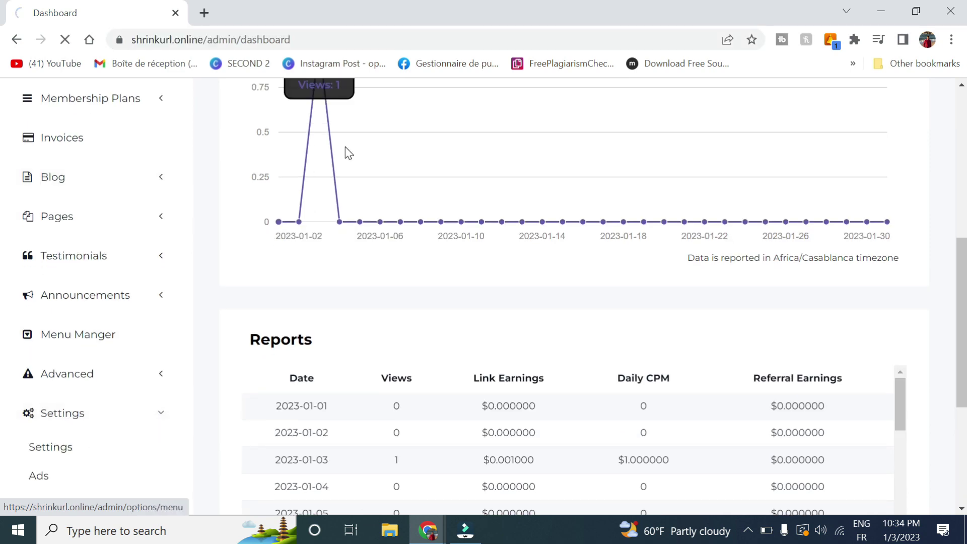
{"action": "scroll", "coordinate": [415, 381], "scroll_direction": "down", "scroll_amount": 15}
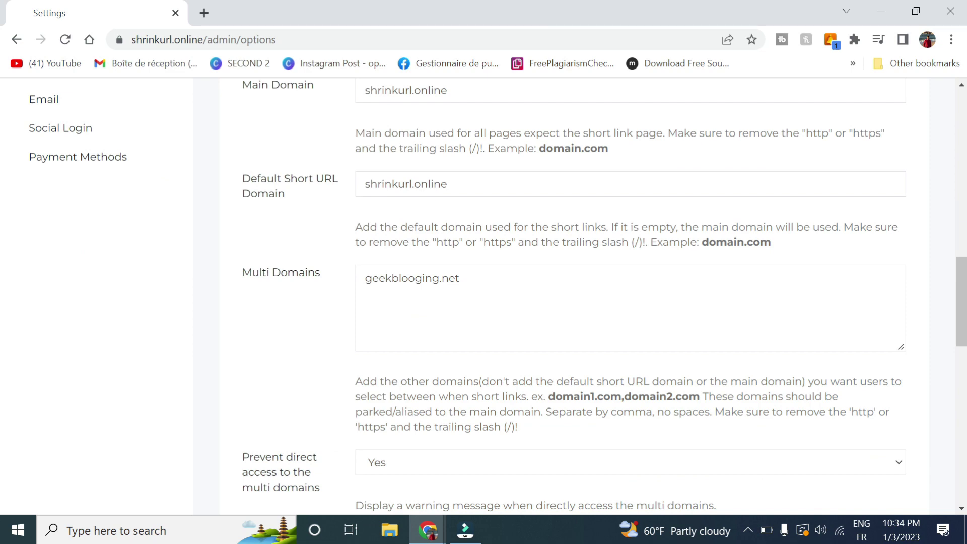
{"action": "scroll", "coordinate": [438, 341], "scroll_direction": "down", "scroll_amount": 3}
{"action": "scroll", "coordinate": [443, 327], "scroll_direction": "up", "scroll_amount": 5}
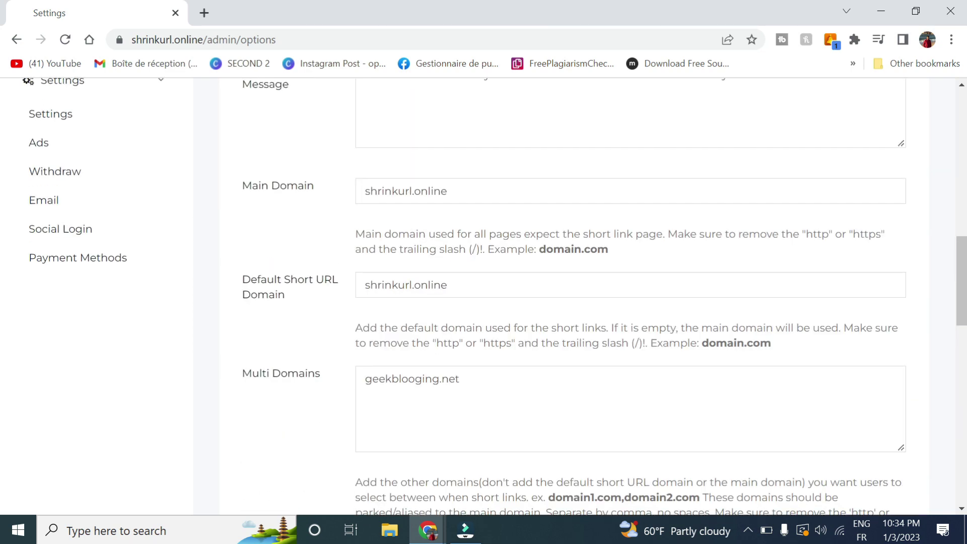
Step: Point out Main Domain, Default Short URL Domain and Multi Domains, then add a comma after geekblogging.net
{"action": "left_click_drag", "start_coordinate": [252, 188], "coordinate": [314, 186]}
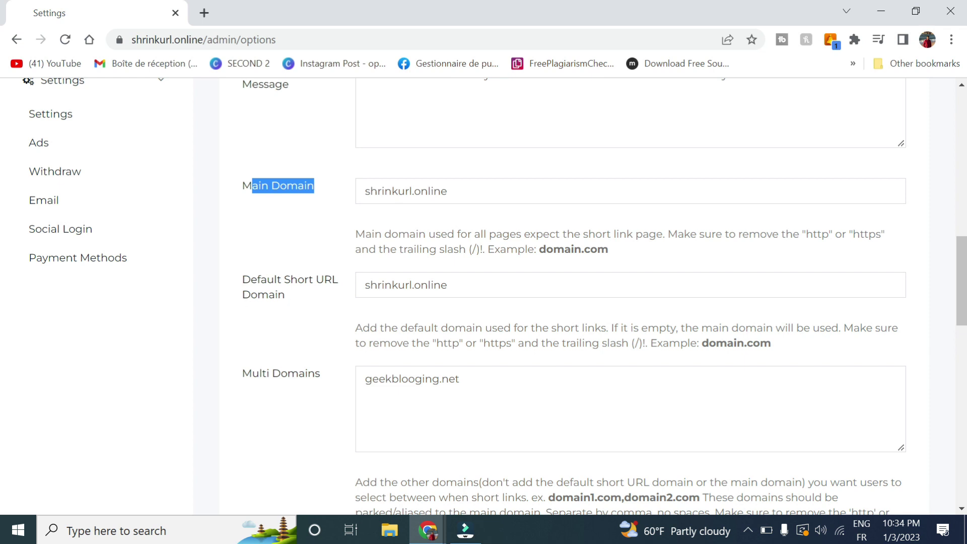
{"action": "left_click_drag", "start_coordinate": [243, 279], "coordinate": [326, 308]}
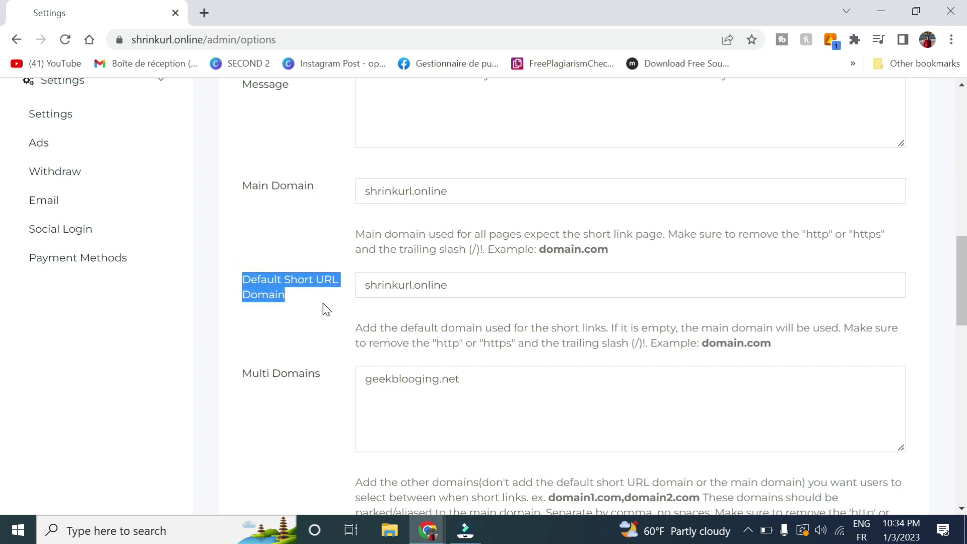
{"action": "left_click_drag", "start_coordinate": [242, 373], "coordinate": [298, 373]}
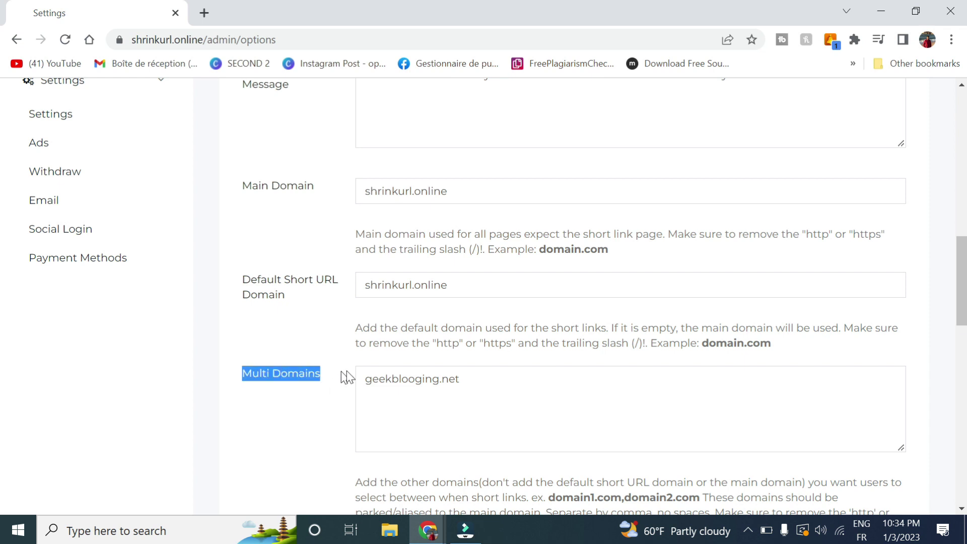
{"action": "left_click", "coordinate": [460, 378]}
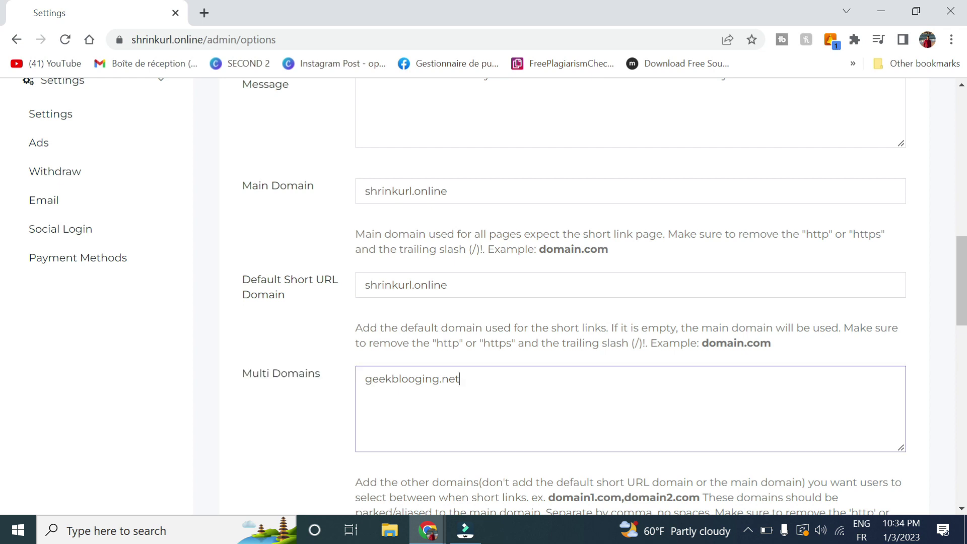
Step: Open GoDaddy's account products page in a new tab, with a spare empty tab beside it
{"action": "left_click", "coordinate": [204, 12]}
{"action": "type", "text": "go"}
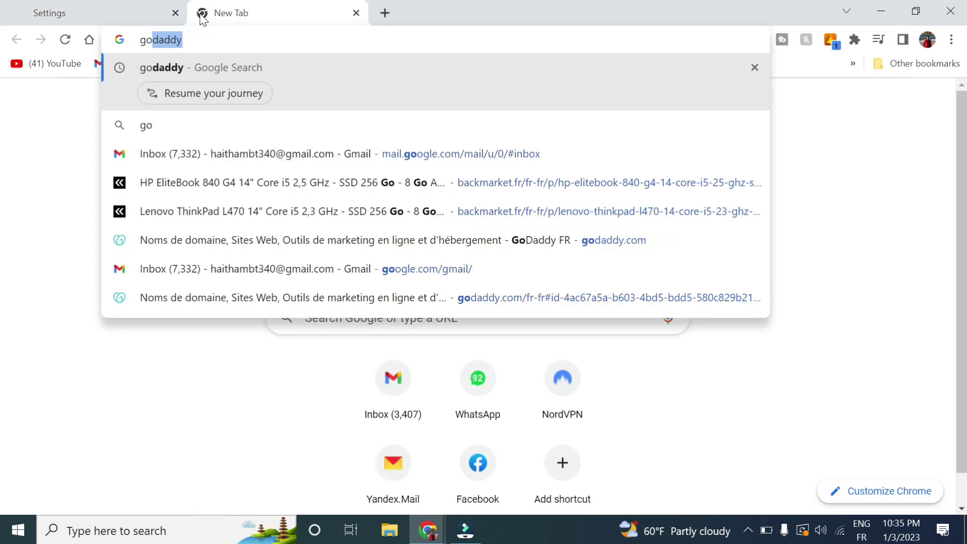
{"action": "key", "text": "Return"}
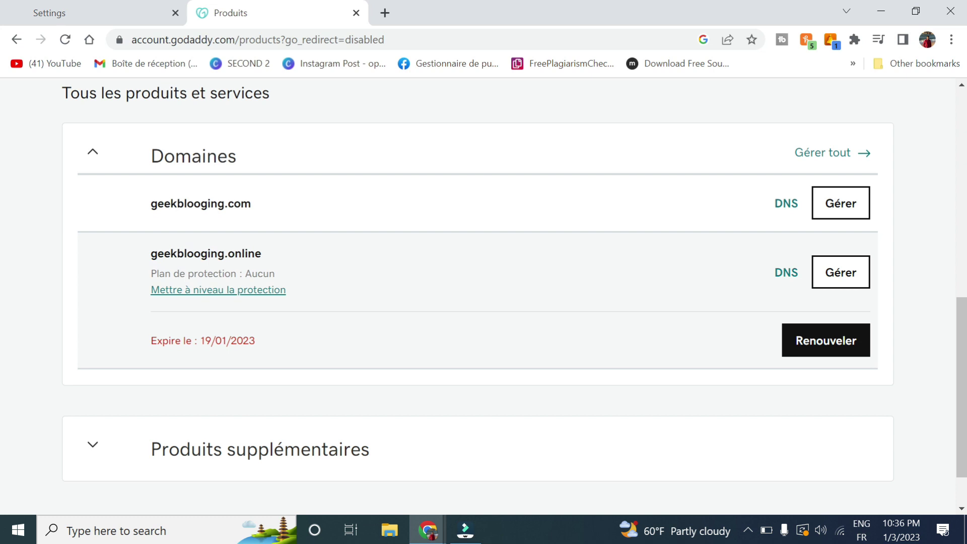
{"action": "left_click", "coordinate": [385, 13]}
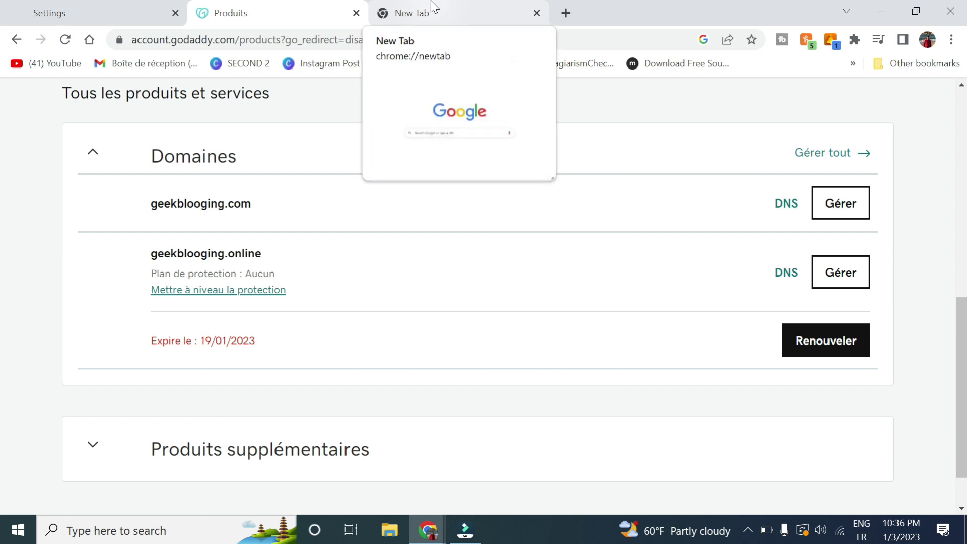
{"action": "left_click", "coordinate": [431, 7]}
{"action": "left_click", "coordinate": [359, 4]}
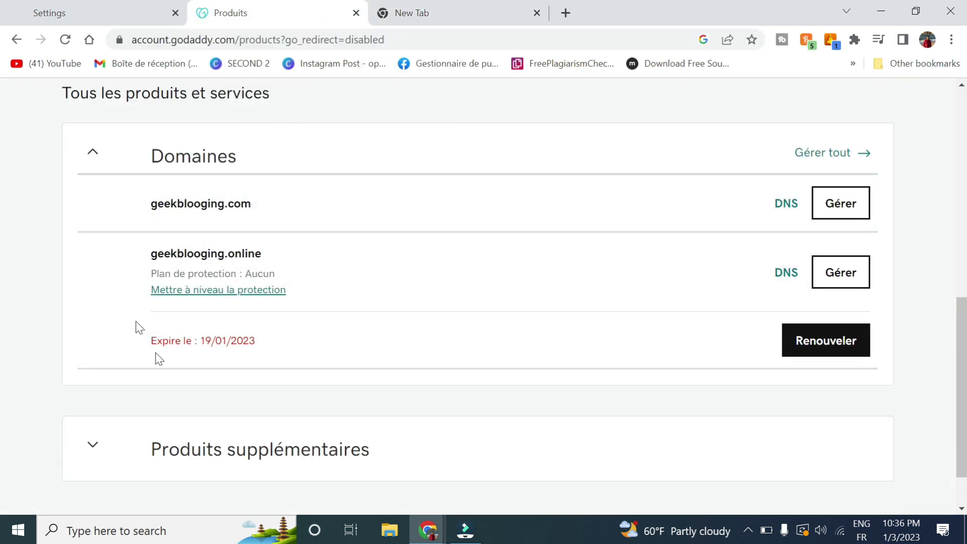
Step: Open geekblogging.online's DNS page and highlight its ns1/ns2.dns-parking.com name servers
{"action": "left_click", "coordinate": [784, 273]}
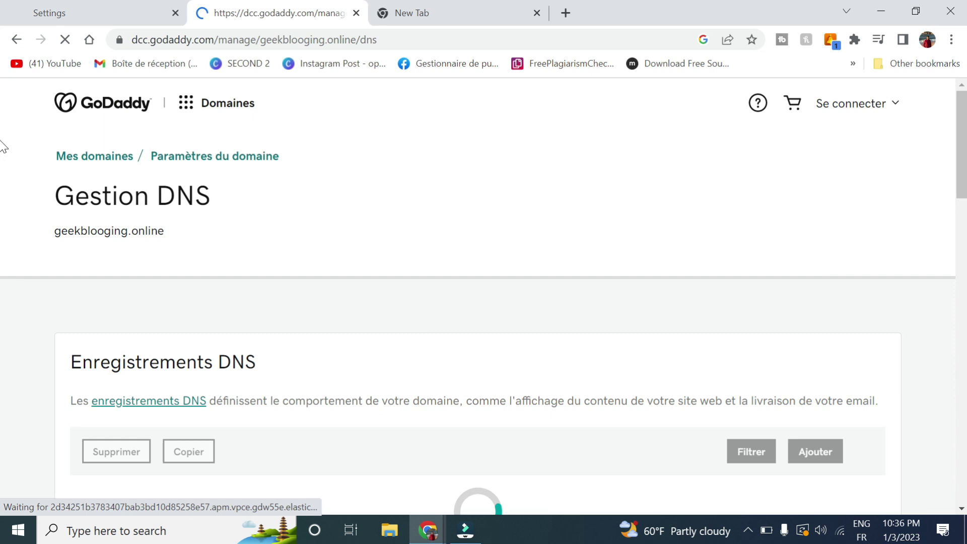
{"action": "scroll", "coordinate": [2, 216], "scroll_direction": "down", "scroll_amount": 5}
{"action": "scroll", "coordinate": [2, 267], "scroll_direction": "down", "scroll_amount": 5}
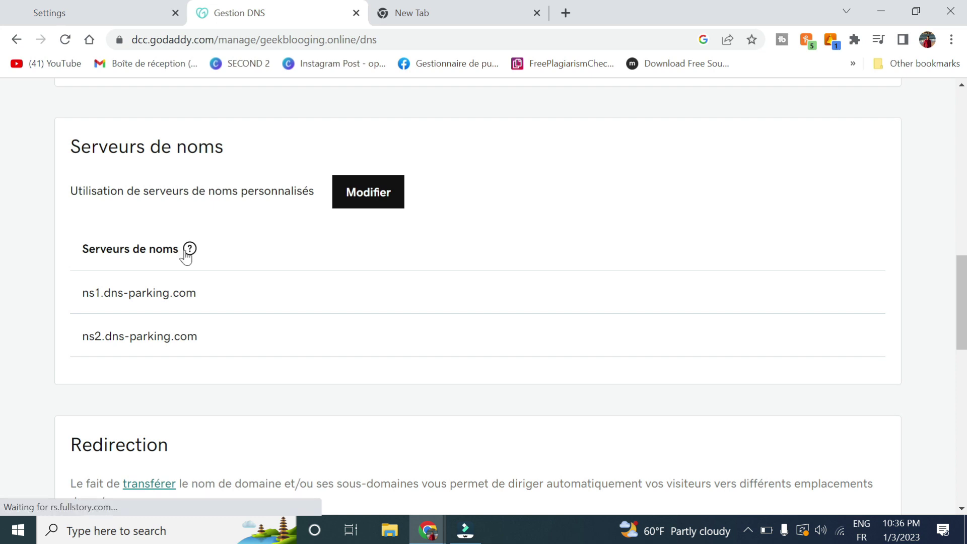
{"action": "left_click_drag", "start_coordinate": [196, 294], "coordinate": [146, 293]}
{"action": "left_click_drag", "start_coordinate": [86, 293], "coordinate": [203, 306]}
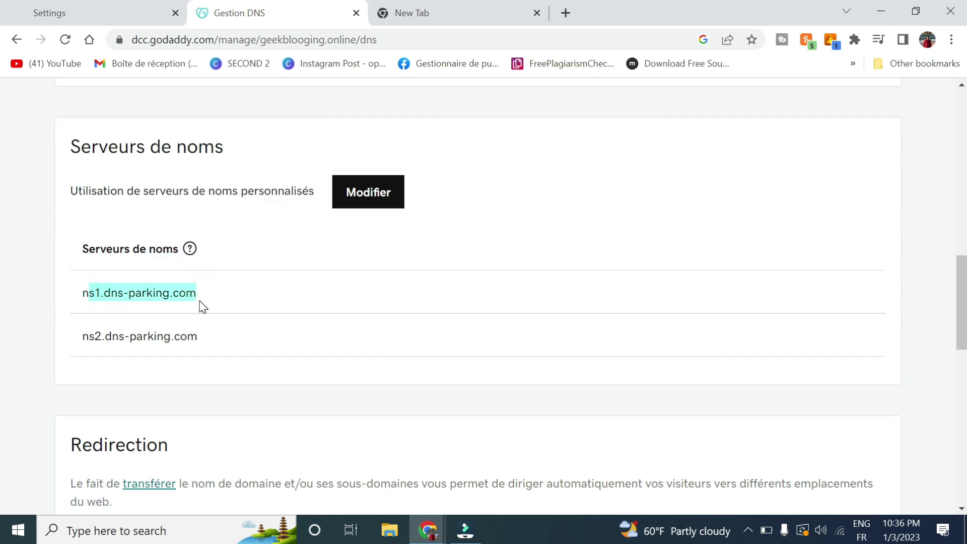
{"action": "left_click", "coordinate": [209, 303]}
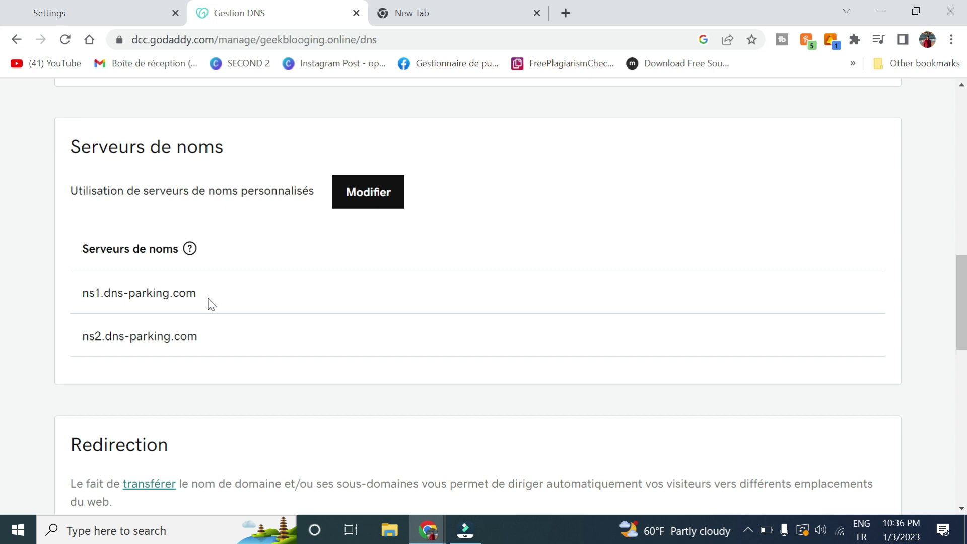
{"action": "left_click_drag", "start_coordinate": [201, 300], "coordinate": [51, 298]}
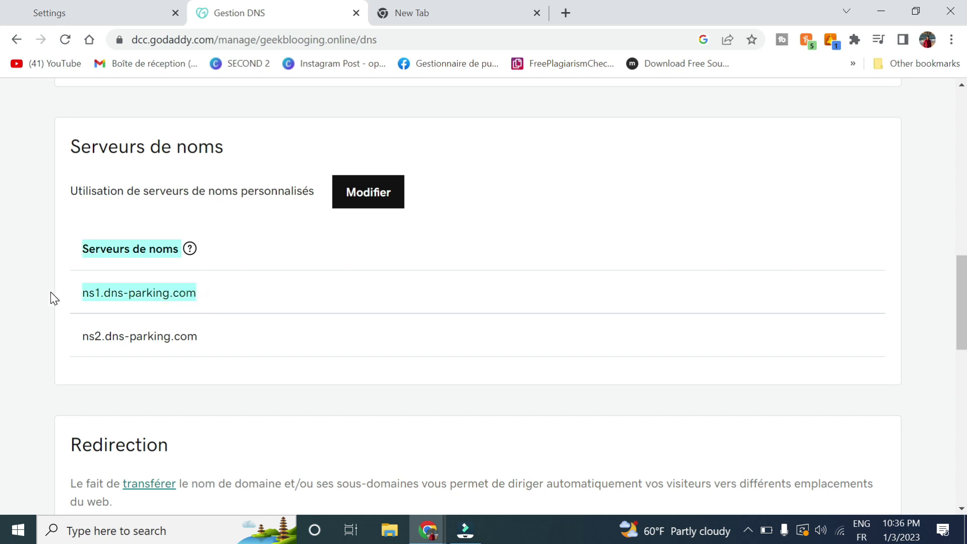
{"action": "left_click", "coordinate": [119, 292]}
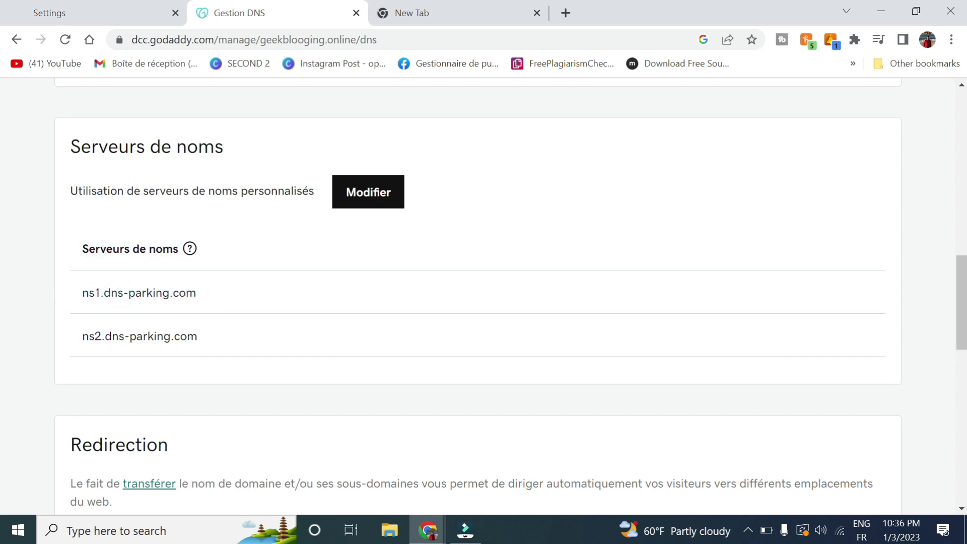
Step: Load Hostinger's homepage hostinger.fr in the spare tab
{"action": "left_click", "coordinate": [503, 6]}
{"action": "type", "text": "ho"}
{"action": "key", "text": "Return"}
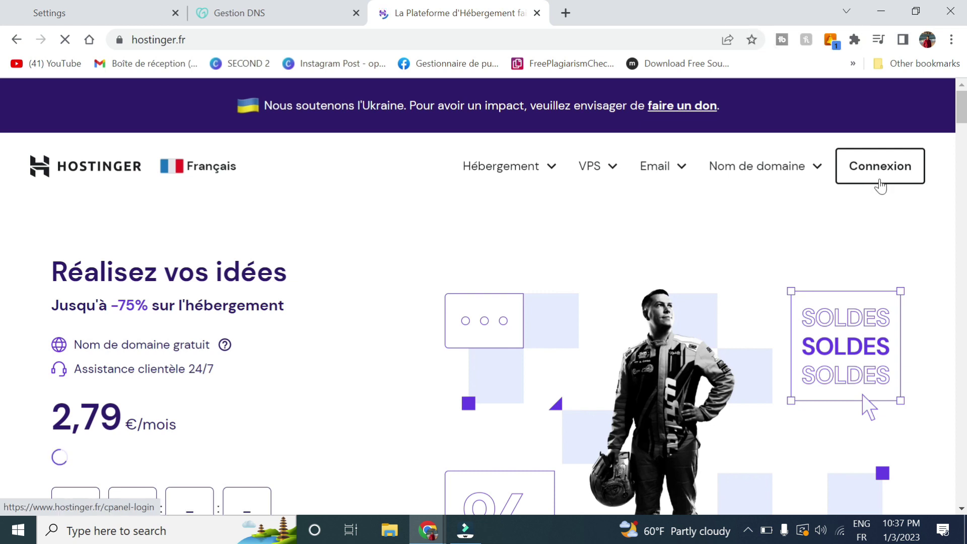
Step: Log in to hPanel, check the Business hosting's website list for geekblogging.online, then return to AdLinkFly
{"action": "left_click", "coordinate": [880, 186]}
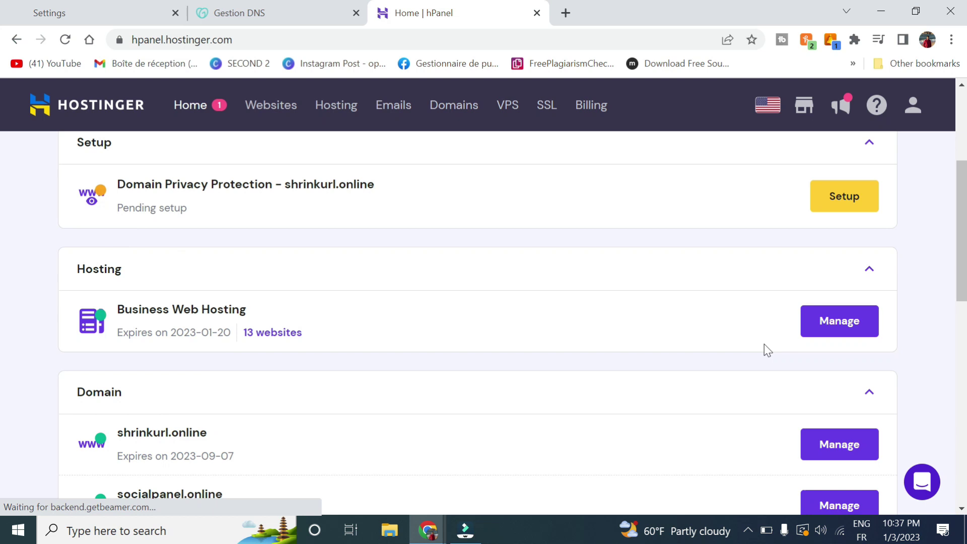
{"action": "left_click", "coordinate": [834, 320]}
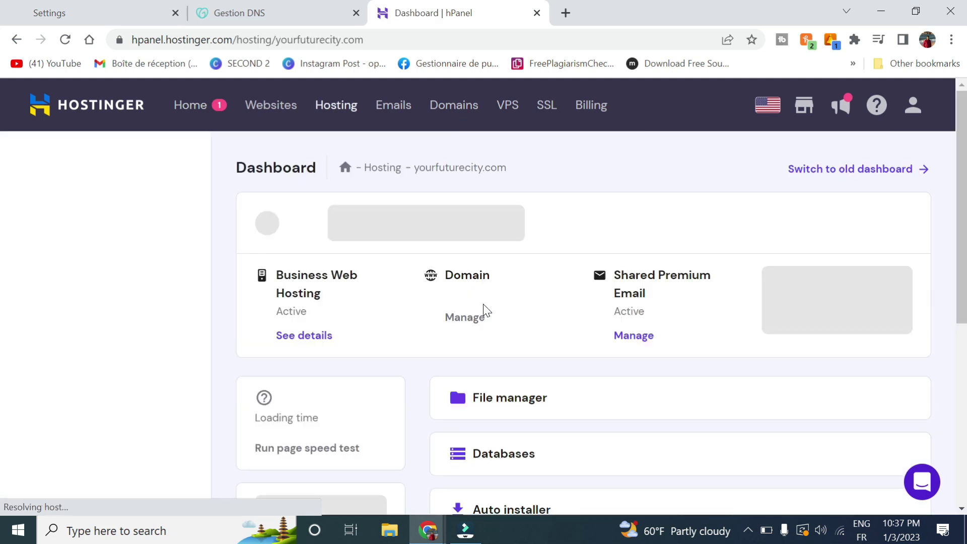
{"action": "left_click", "coordinate": [101, 192]}
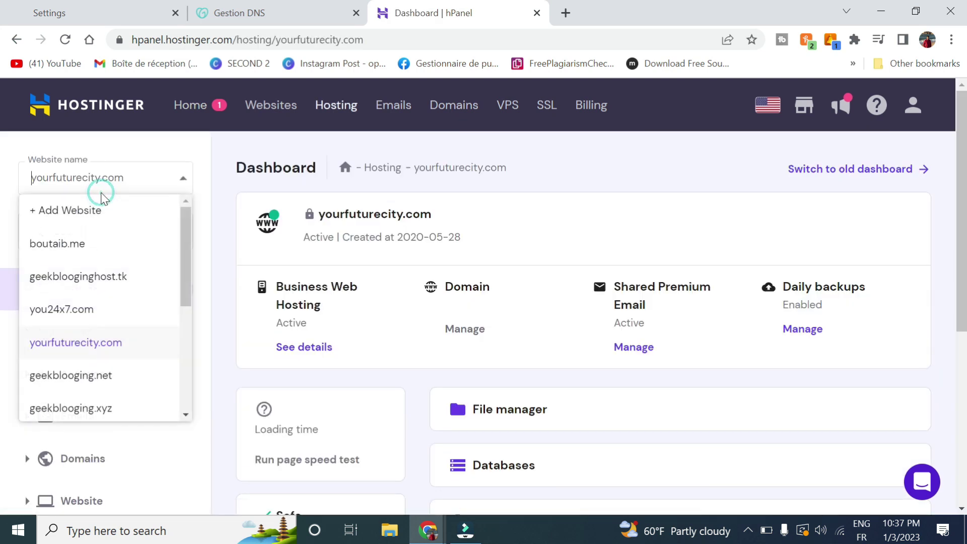
{"action": "scroll", "coordinate": [129, 308], "scroll_direction": "down", "scroll_amount": 3}
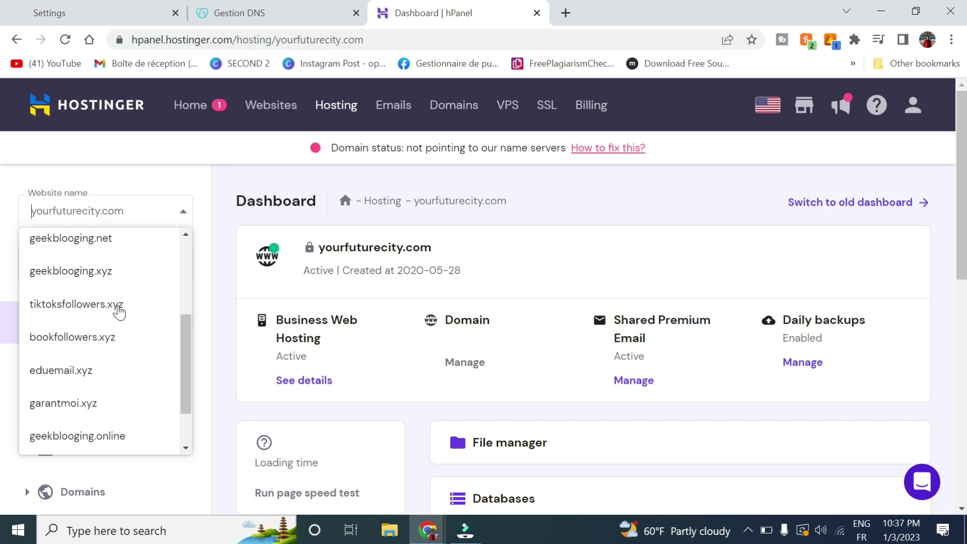
{"action": "scroll", "coordinate": [119, 312], "scroll_direction": "up", "scroll_amount": 2}
{"action": "left_click", "coordinate": [75, 239]}
{"action": "left_click", "coordinate": [104, 7]}
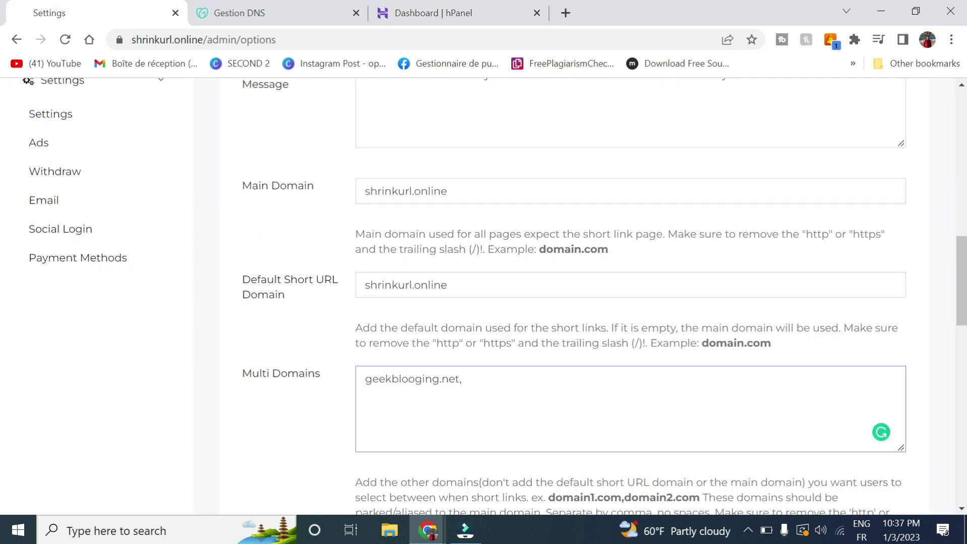
Step: Append geekblogging.online after geekblogging.net in Multi Domains and save the settings
{"action": "type", "text": "geekb"}
{"action": "left_click", "coordinate": [280, 10]}
{"action": "left_click", "coordinate": [143, 8]}
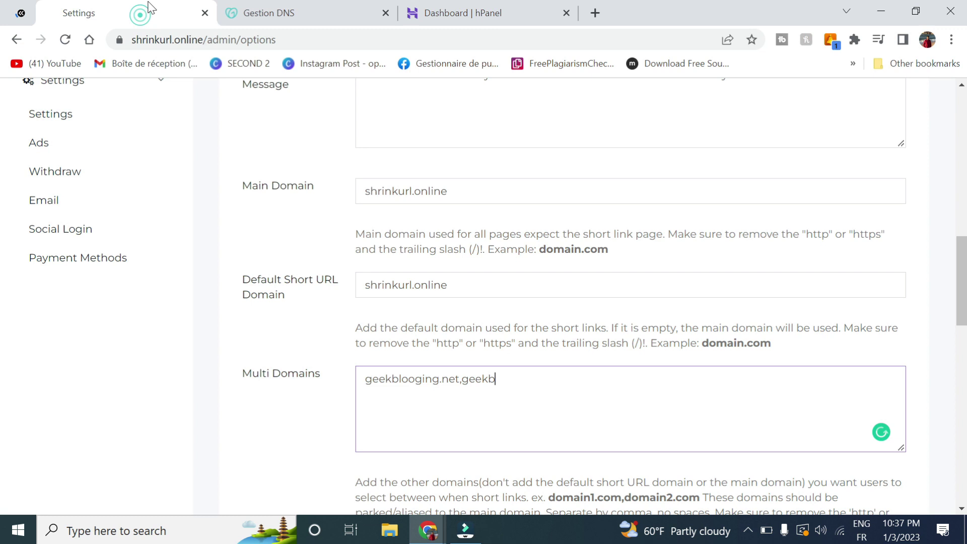
{"action": "left_click", "coordinate": [261, 4]}
{"action": "scroll", "coordinate": [257, 233], "scroll_direction": "up", "scroll_amount": 3}
{"action": "scroll", "coordinate": [257, 233], "scroll_direction": "up", "scroll_amount": 5}
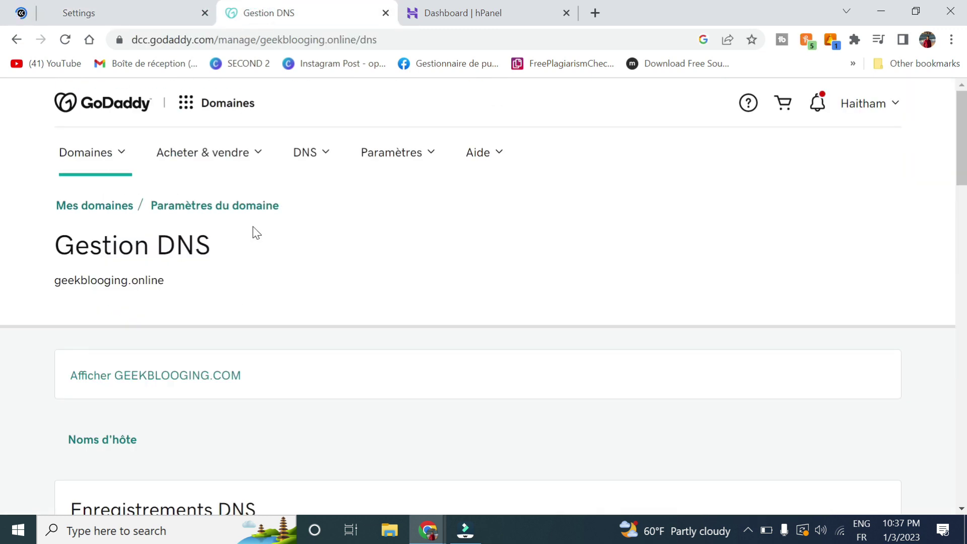
{"action": "left_click", "coordinate": [124, 9]}
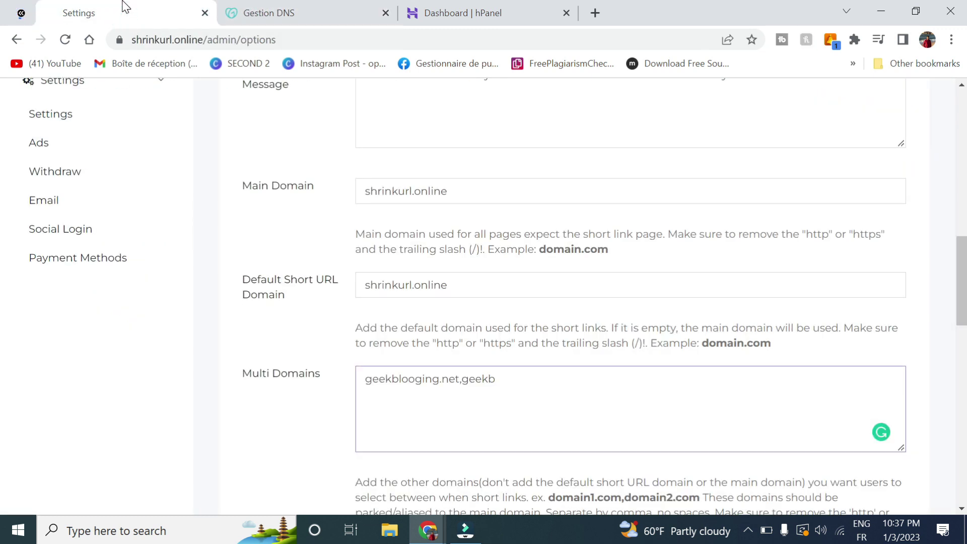
{"action": "type", "text": "ooging.onl"}
{"action": "type", "text": "inr"}
{"action": "type", "text": "e"}
{"action": "scroll", "coordinate": [476, 263], "scroll_direction": "down", "scroll_amount": 4}
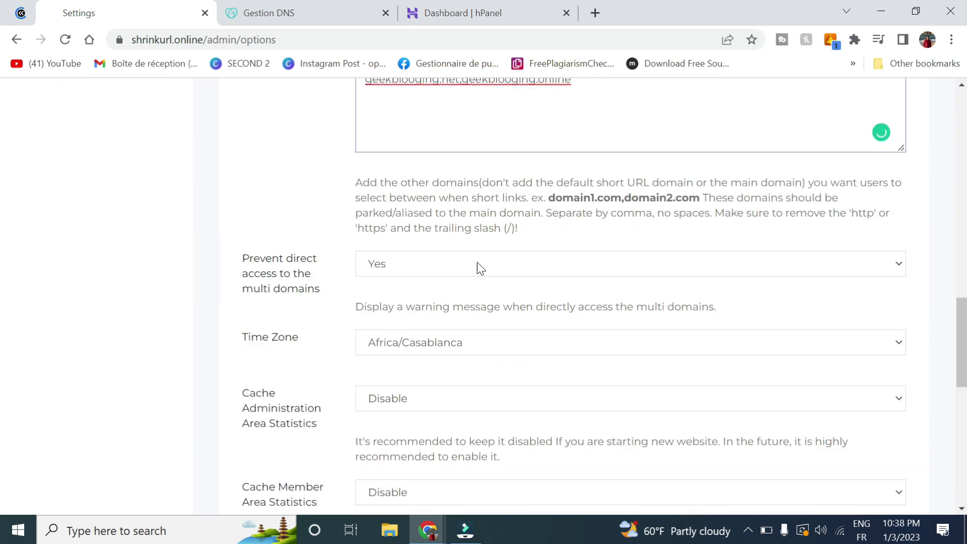
{"action": "scroll", "coordinate": [477, 263], "scroll_direction": "down", "scroll_amount": 5}
{"action": "left_click", "coordinate": [233, 437]}
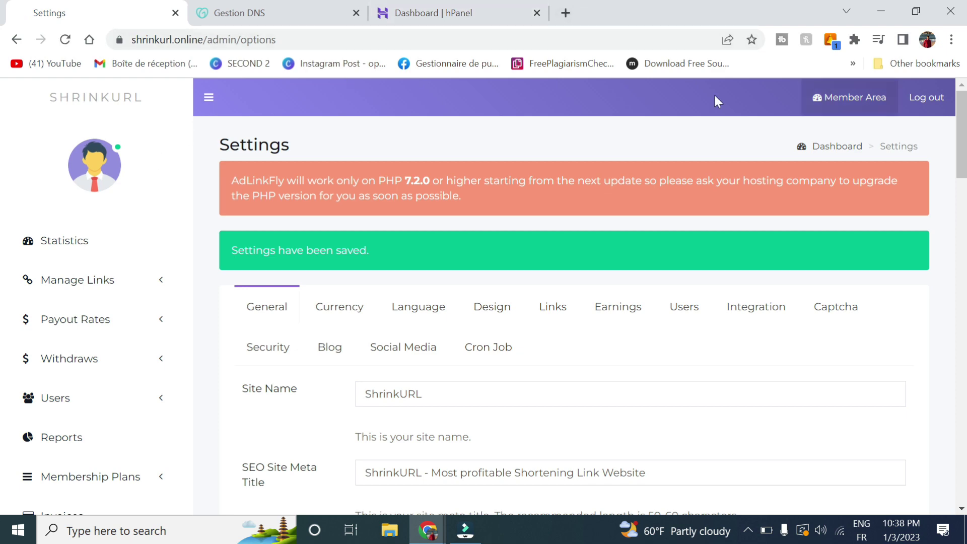
Step: Log in to the member area in a new private browsing window
{"action": "left_click", "coordinate": [951, 41]}
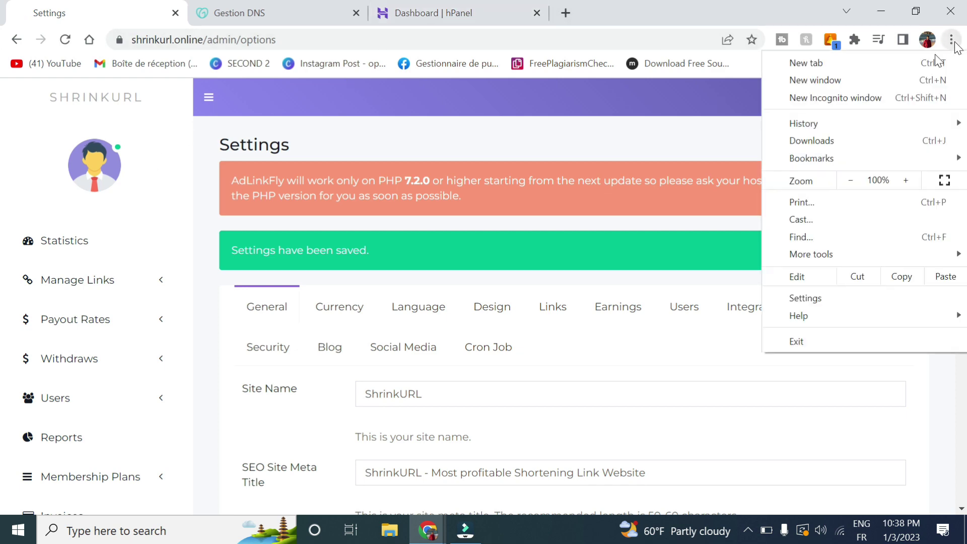
{"action": "left_click", "coordinate": [856, 97]}
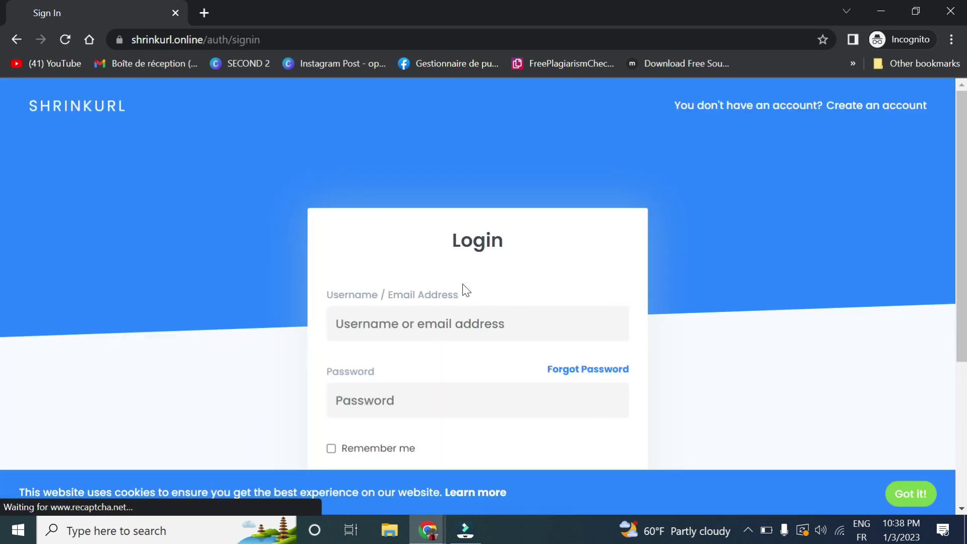
{"action": "left_click", "coordinate": [407, 339]}
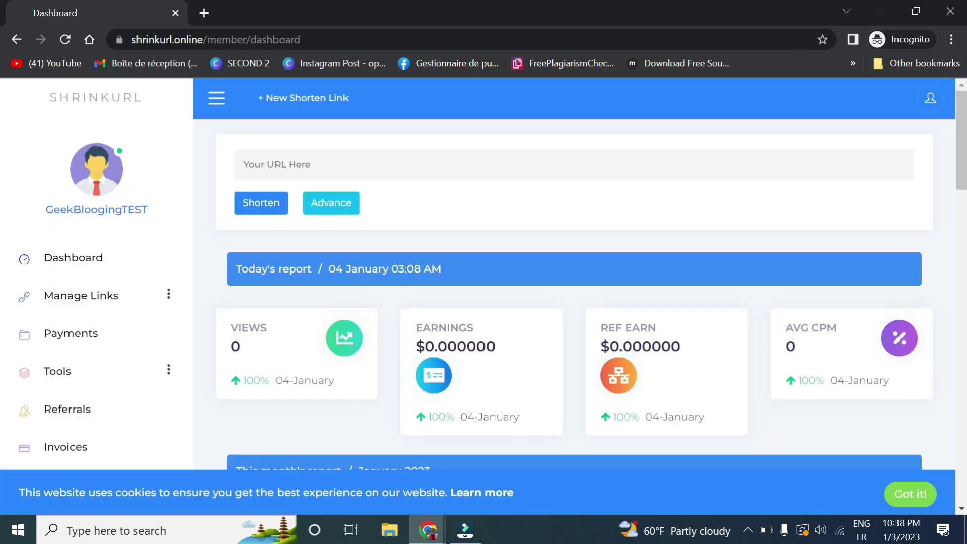
Step: Shorten the eduemail.xyz URL on geekblogging.online and open the copied short link
{"action": "left_click", "coordinate": [259, 167]}
{"action": "left_click", "coordinate": [391, 206]}
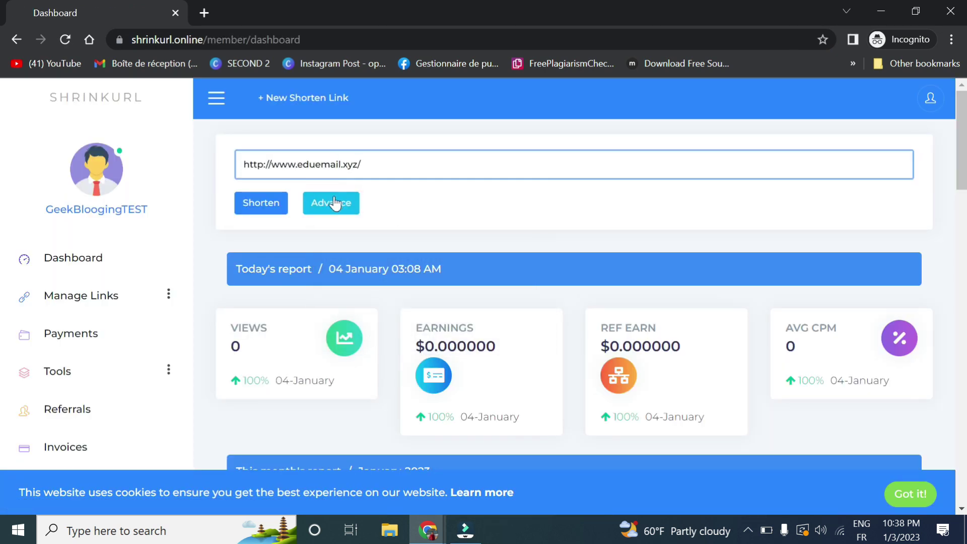
{"action": "left_click", "coordinate": [393, 204]}
{"action": "left_click", "coordinate": [475, 235]}
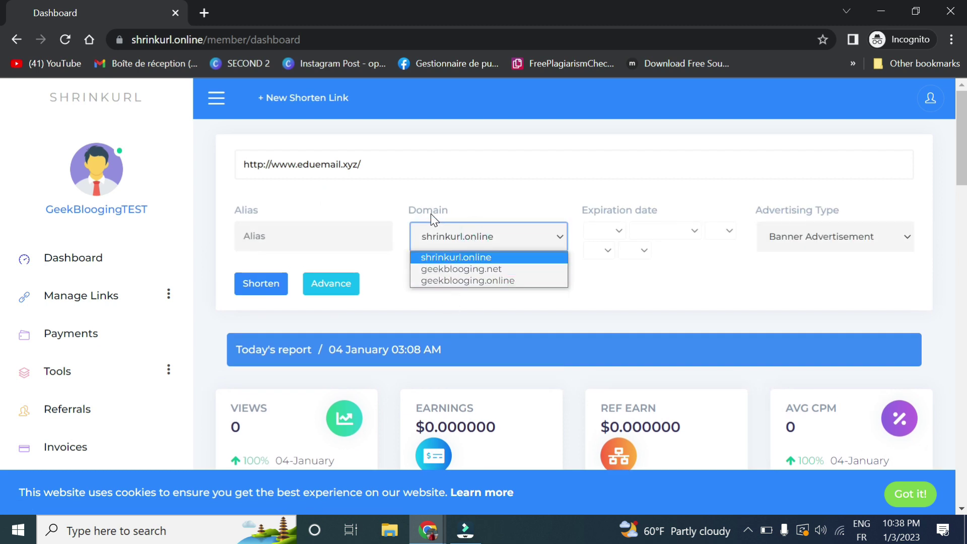
{"action": "left_click", "coordinate": [461, 281]}
{"action": "left_click", "coordinate": [266, 284]}
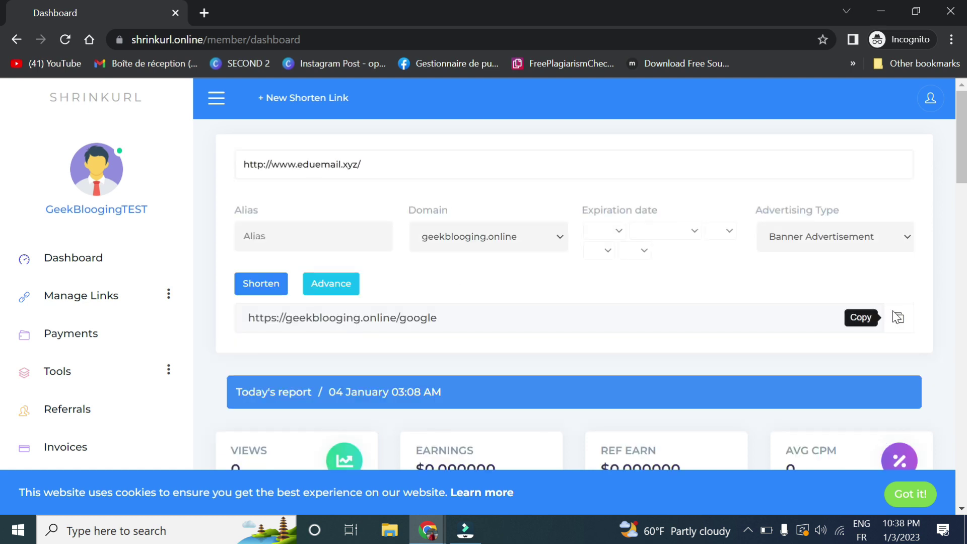
{"action": "left_click", "coordinate": [898, 317]}
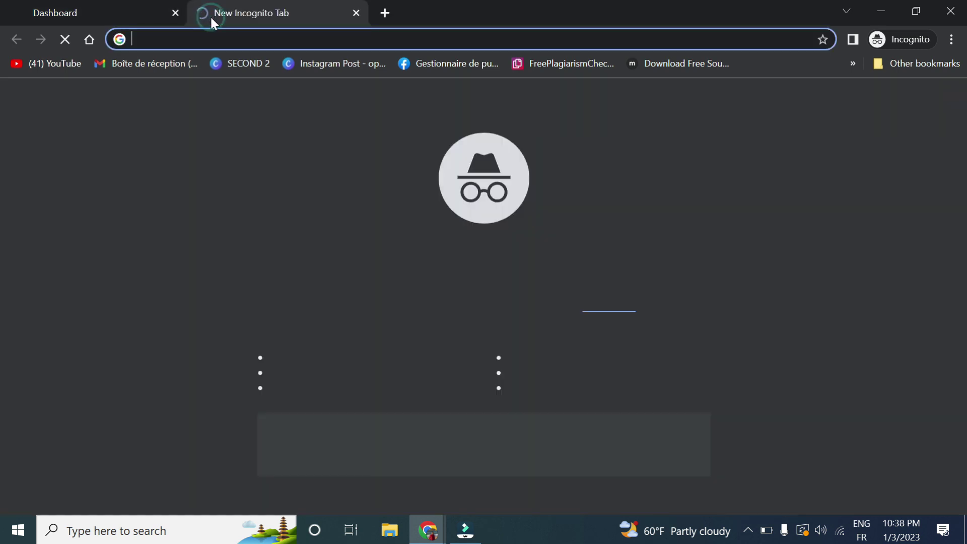
{"action": "key", "text": "ctrl+v"}
{"action": "key", "text": "Return"}
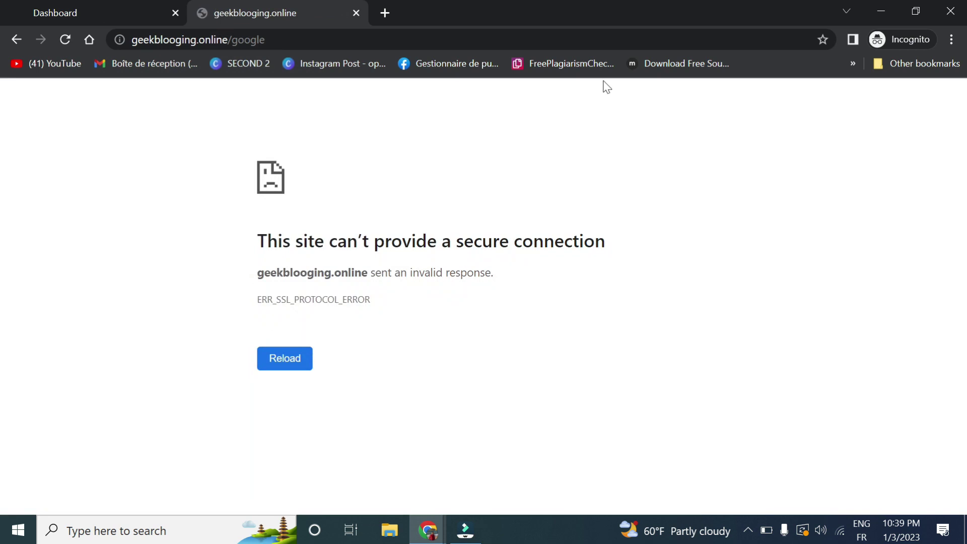
Step: Park geekblogging.online on shrinkurl.online under hPanel's Domains > Parked Domains
{"action": "mouse_move", "coordinate": [428, 529]}
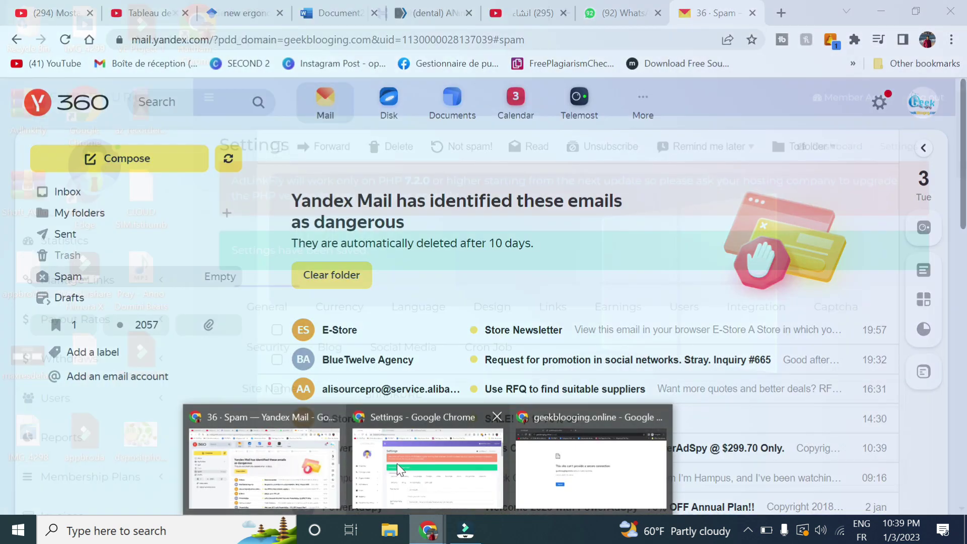
{"action": "left_click", "coordinate": [397, 463]}
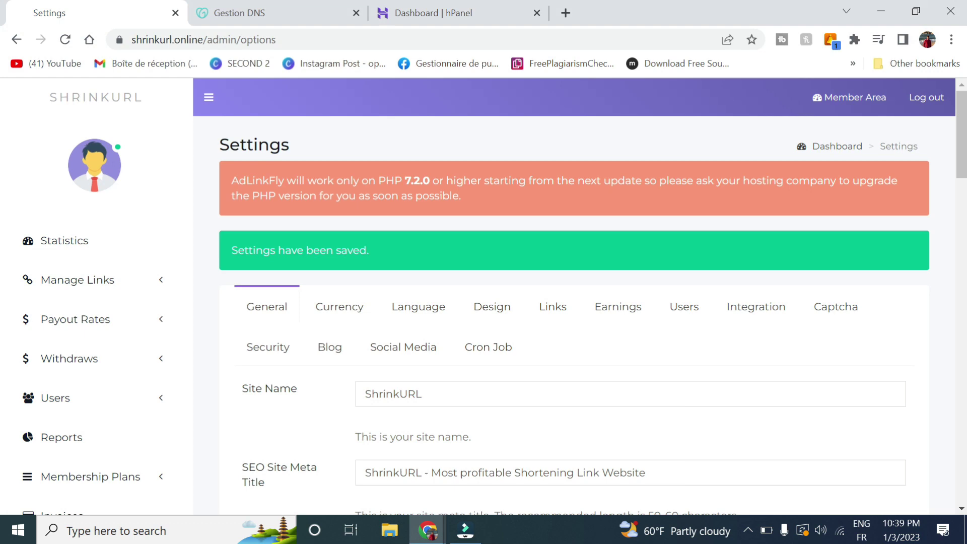
{"action": "left_click", "coordinate": [457, 11]}
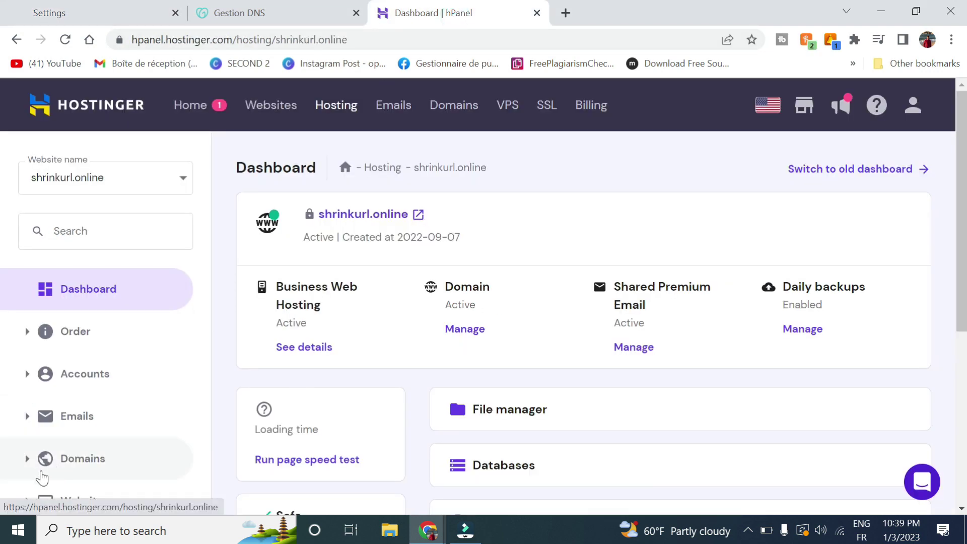
{"action": "left_click", "coordinate": [43, 476]}
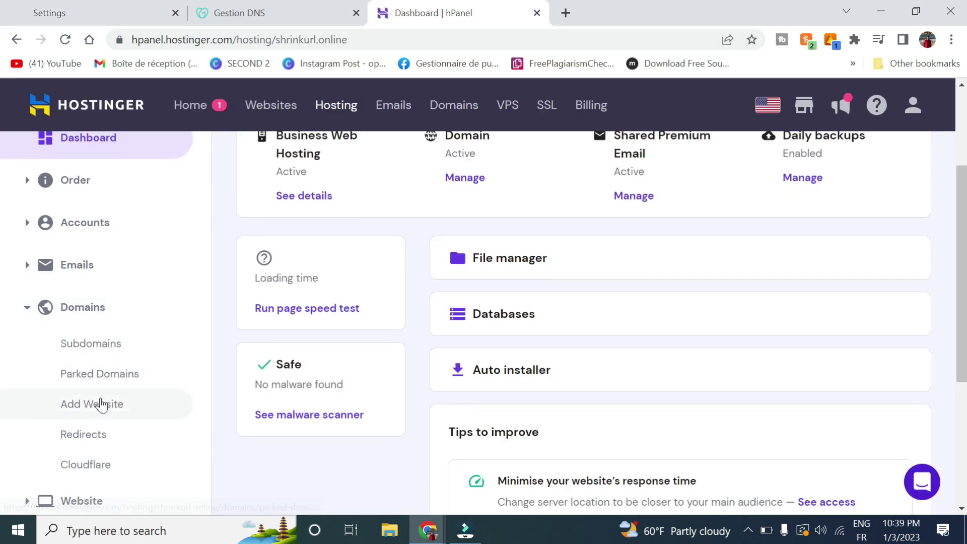
{"action": "scroll", "coordinate": [31, 466], "scroll_direction": "down", "scroll_amount": 3}
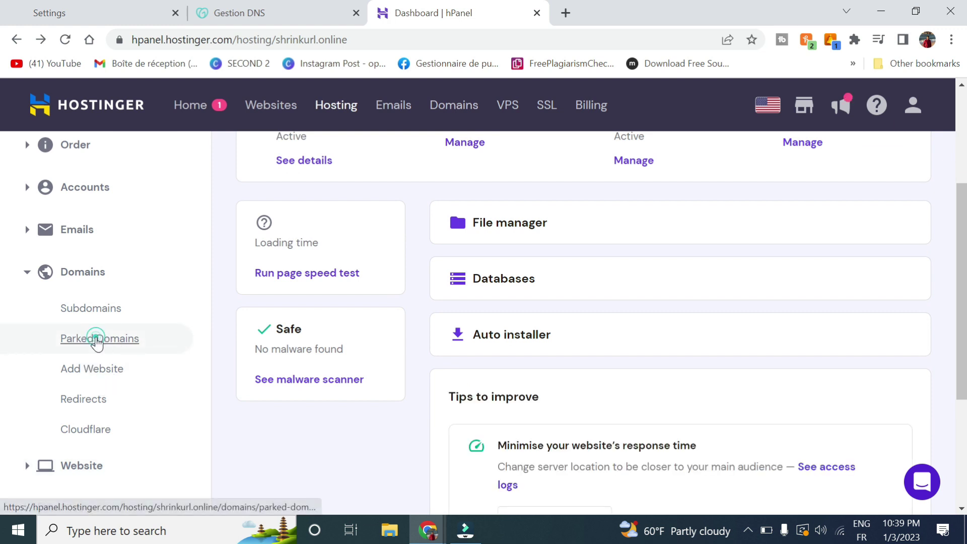
{"action": "left_click", "coordinate": [97, 339]}
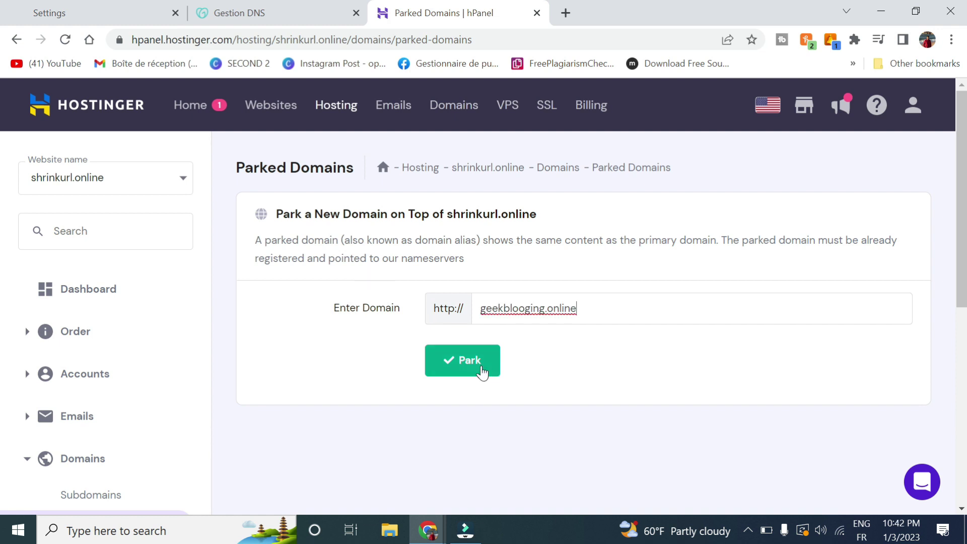
{"action": "left_click", "coordinate": [476, 363]}
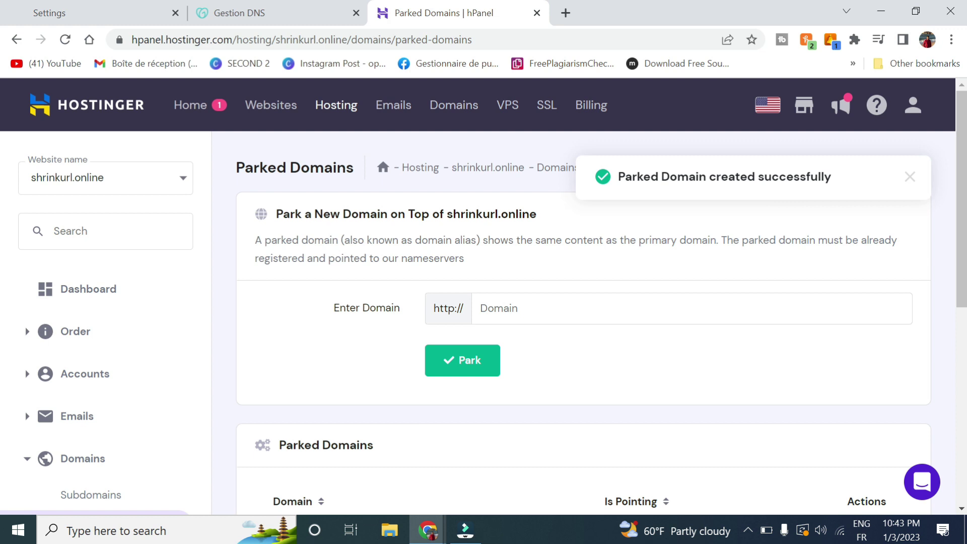
{"action": "scroll", "coordinate": [538, 353], "scroll_direction": "down", "scroll_amount": 3}
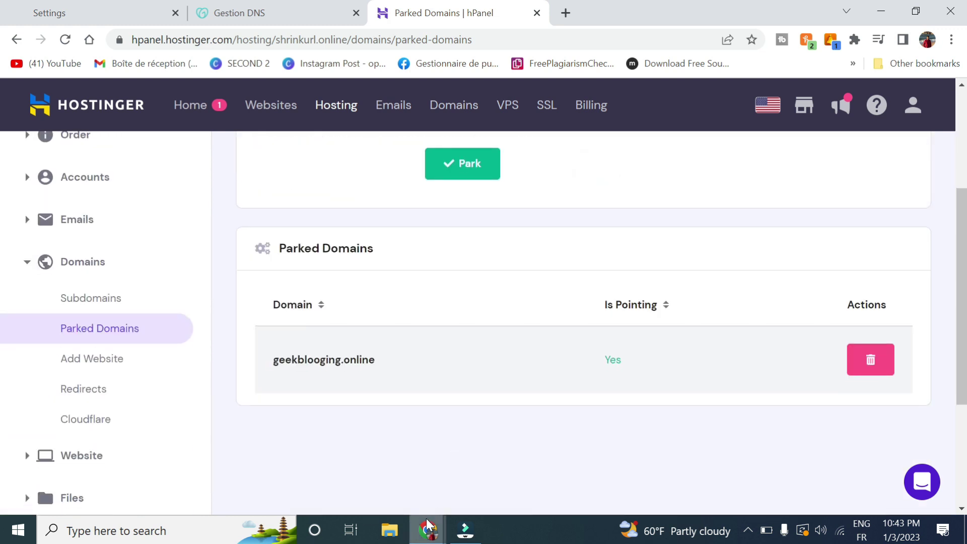
Step: Confirm the geekblogging.online/google short link now loads the countdown page, then return to the member dashboard
{"action": "mouse_move", "coordinate": [428, 528]}
{"action": "left_click", "coordinate": [561, 459]}
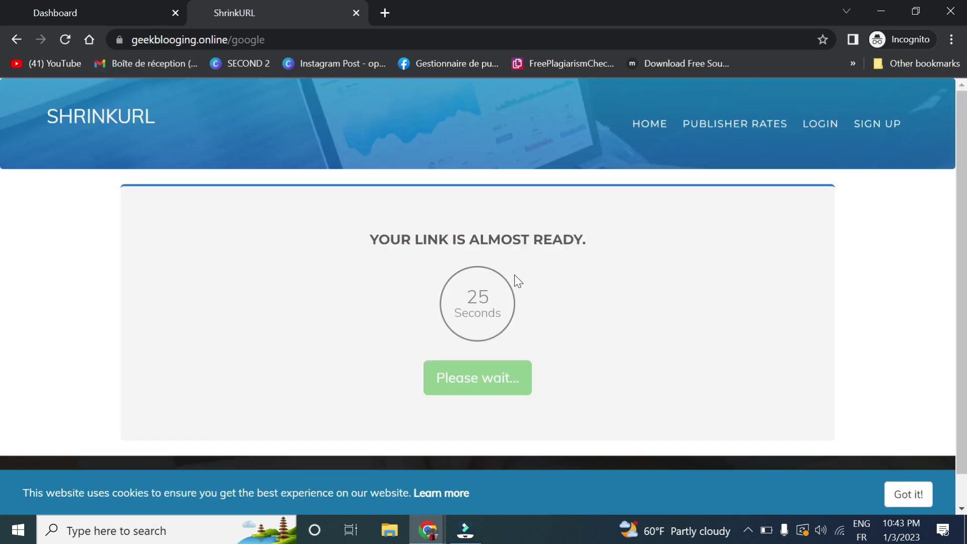
{"action": "left_click_drag", "start_coordinate": [388, 239], "coordinate": [558, 251]}
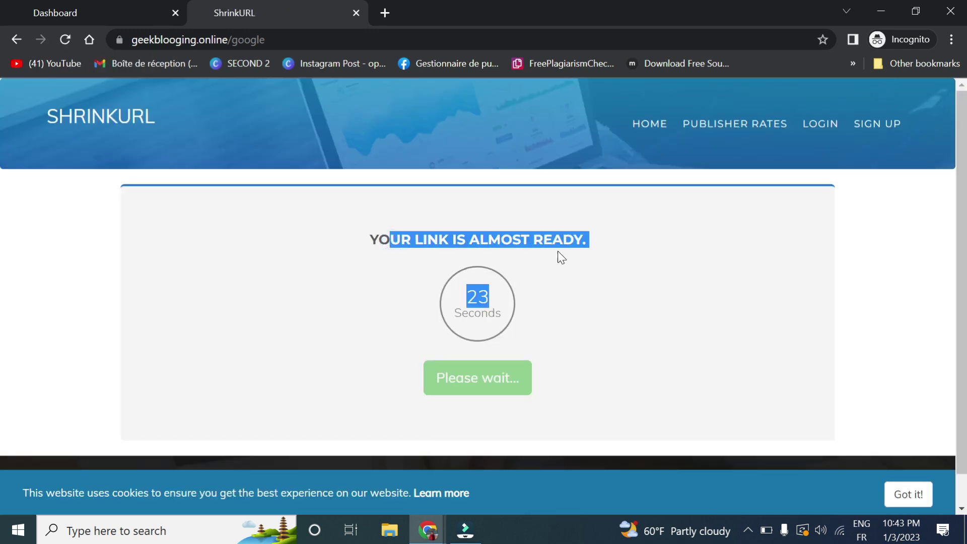
{"action": "left_click", "coordinate": [557, 251]}
{"action": "left_click", "coordinate": [129, 3]}
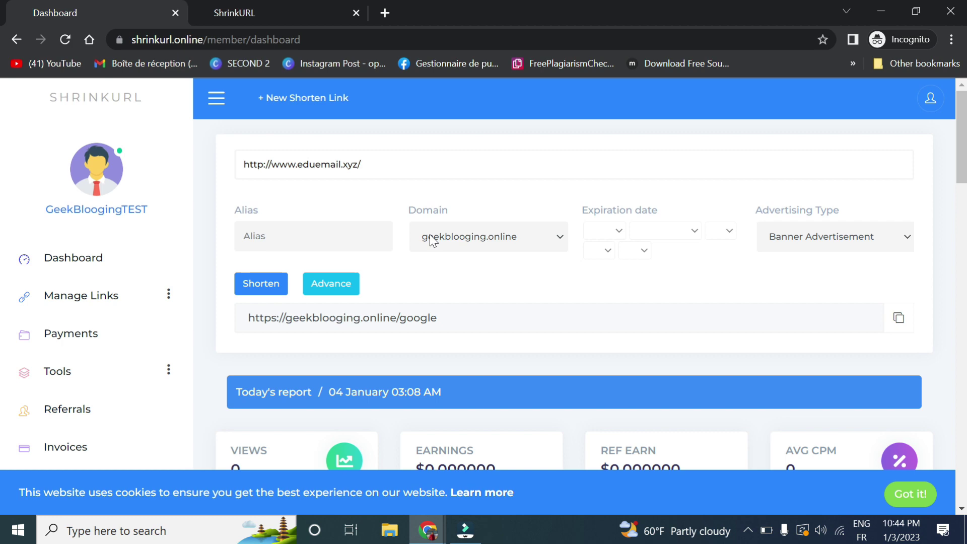
Step: Search 'captcha google V2' in a new tab and sign in to the reCAPTCHA admin console
{"action": "left_click", "coordinate": [385, 13]}
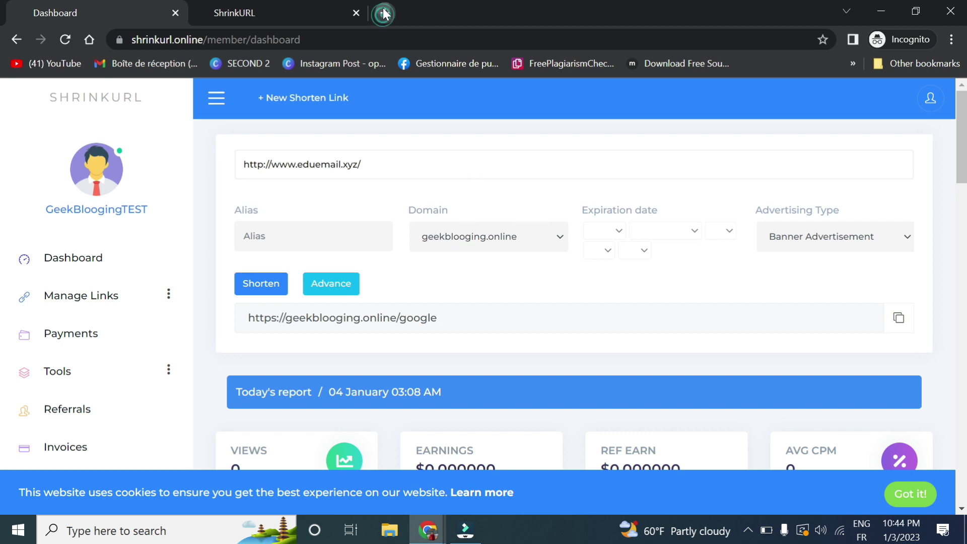
{"action": "type", "text": "captch"}
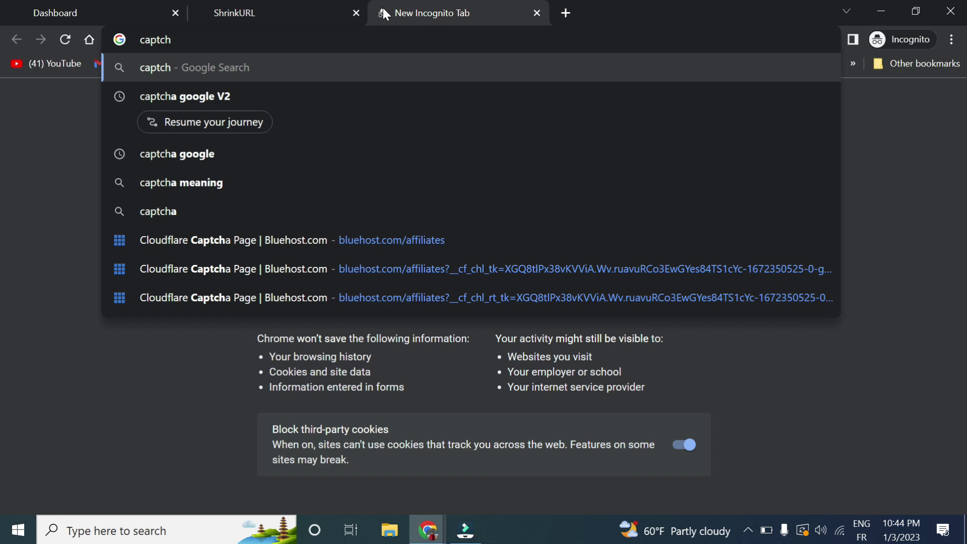
{"action": "key", "text": "Down"}
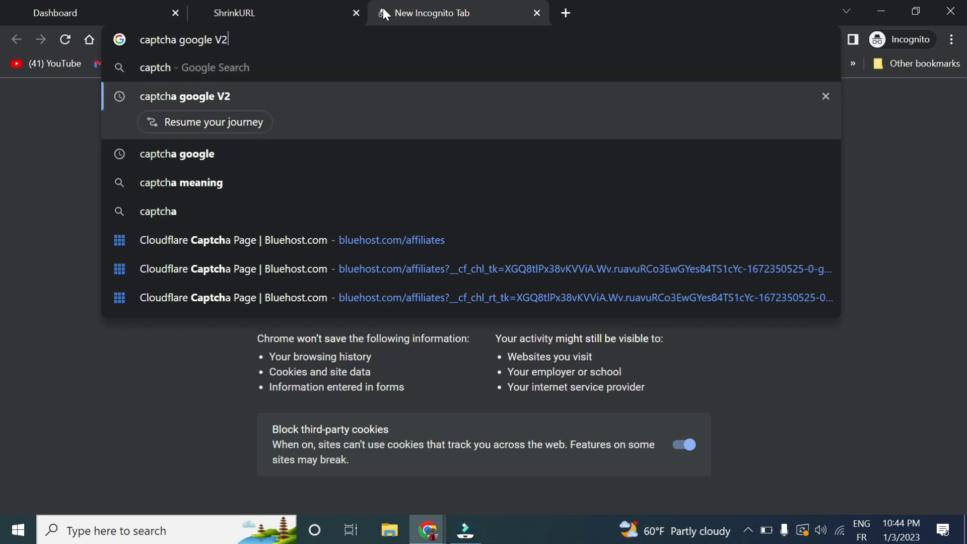
{"action": "key", "text": "Return"}
{"action": "scroll", "coordinate": [226, 332], "scroll_direction": "down", "scroll_amount": 3}
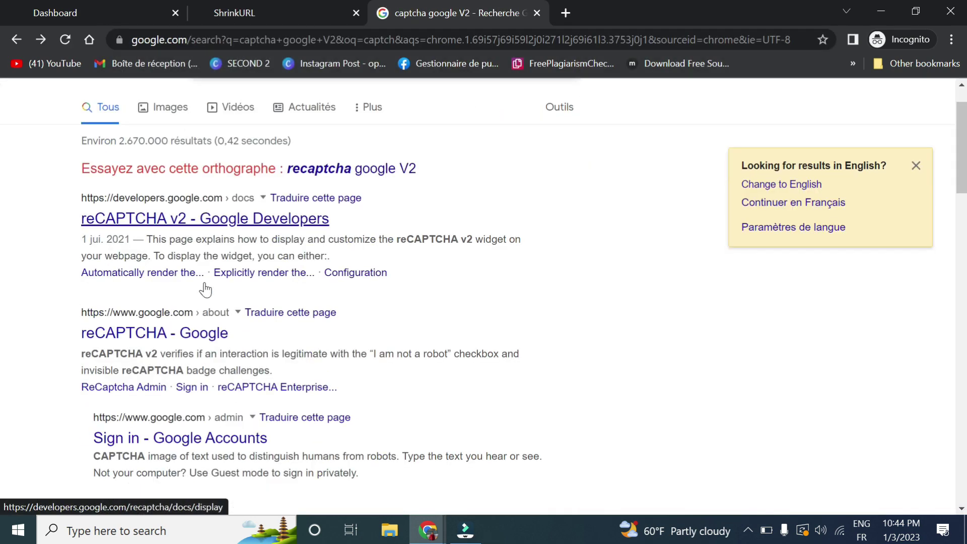
{"action": "left_click", "coordinate": [176, 264]}
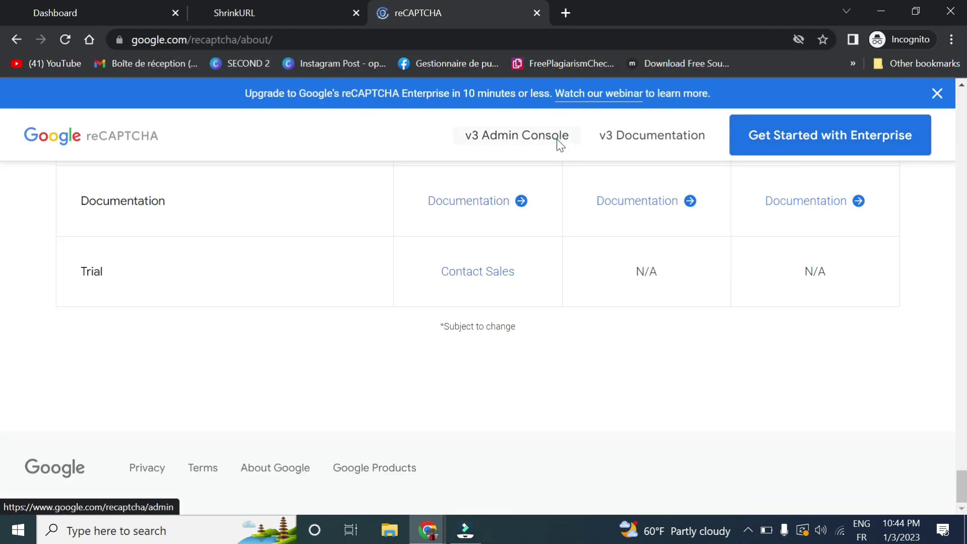
{"action": "left_click", "coordinate": [558, 142]}
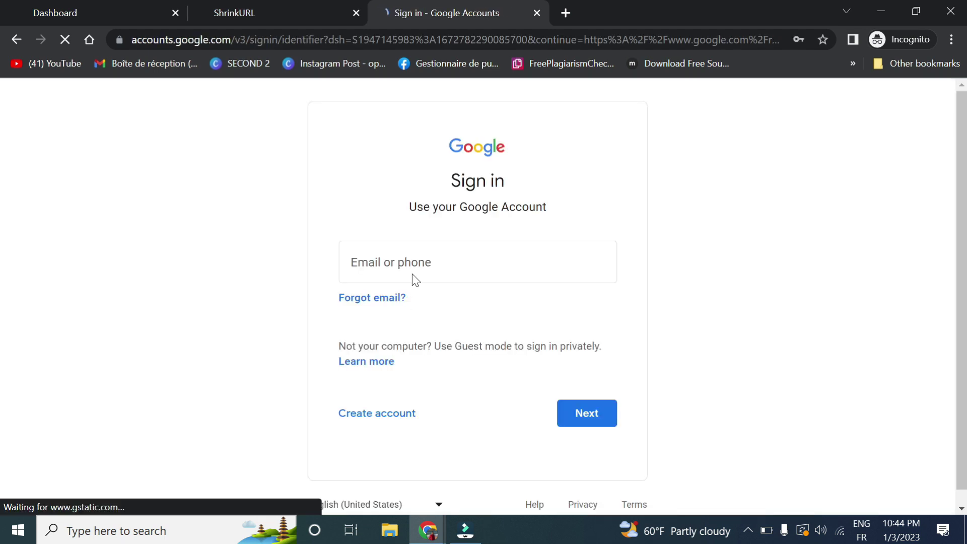
{"action": "left_click", "coordinate": [410, 273]}
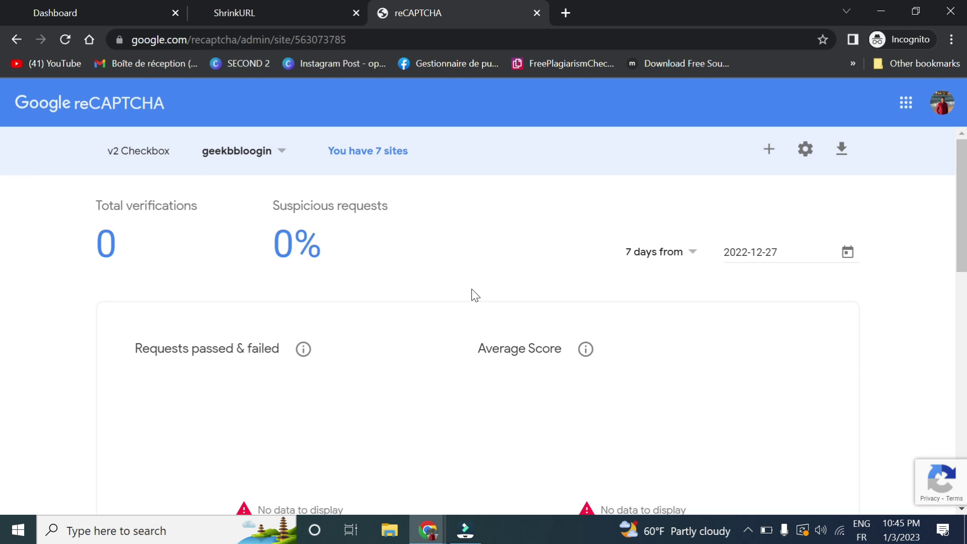
Step: Switch the reCAPTCHA console to the 'short it v2' site
{"action": "left_click", "coordinate": [247, 151]}
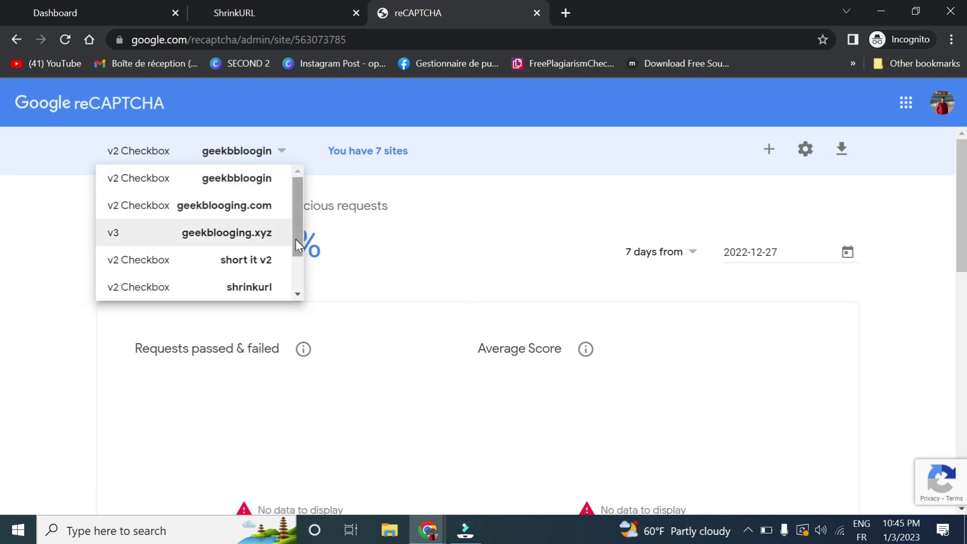
{"action": "scroll", "coordinate": [295, 243], "scroll_direction": "down", "scroll_amount": 1}
{"action": "scroll", "coordinate": [296, 282], "scroll_direction": "down", "scroll_amount": 1}
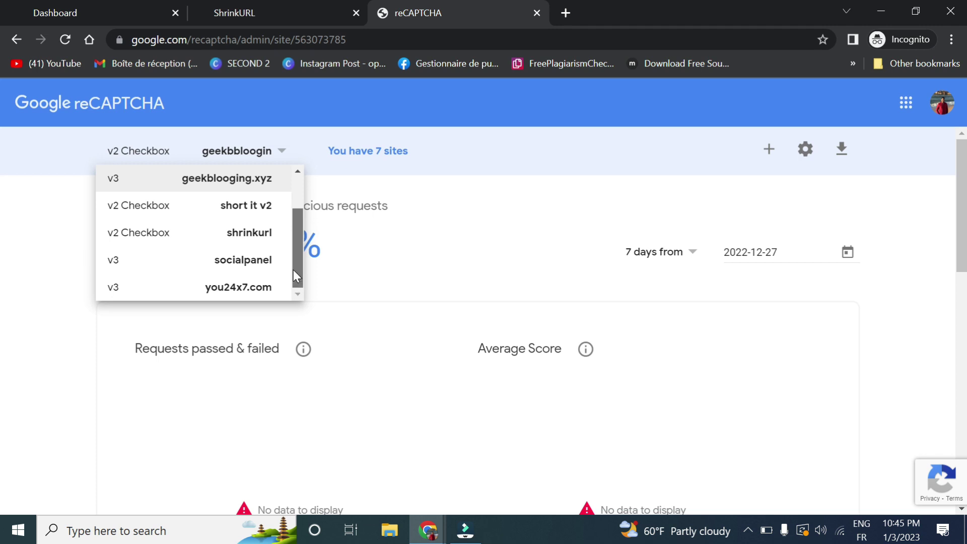
{"action": "left_click", "coordinate": [259, 213]}
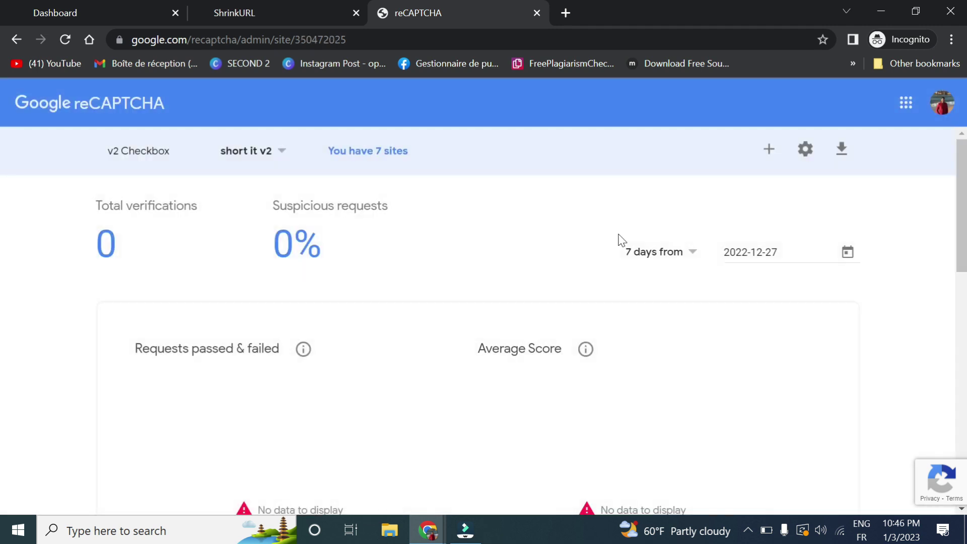
Step: Add geekblogging.online to the site's allowed domains and save
{"action": "left_click", "coordinate": [806, 150]}
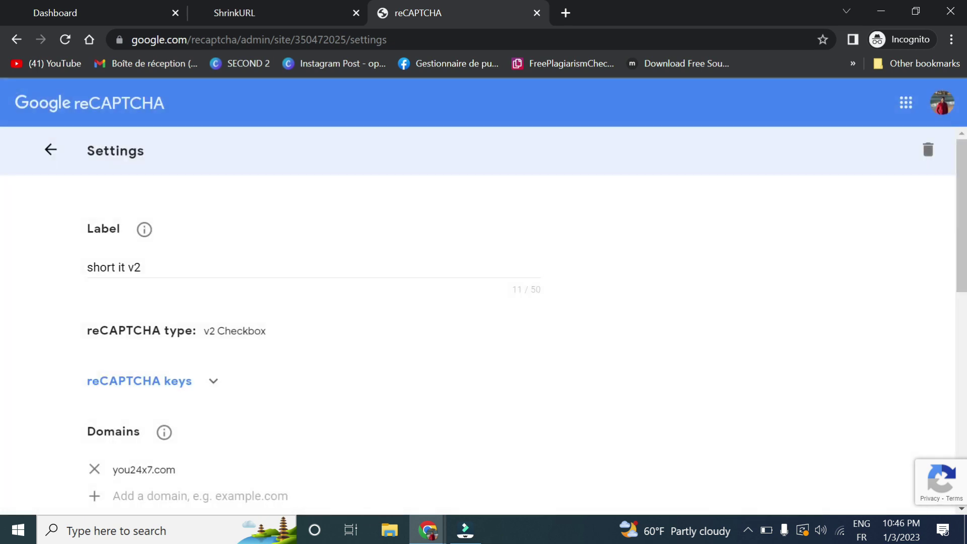
{"action": "scroll", "coordinate": [484, 322], "scroll_direction": "down", "scroll_amount": 3}
{"action": "left_click", "coordinate": [147, 325]}
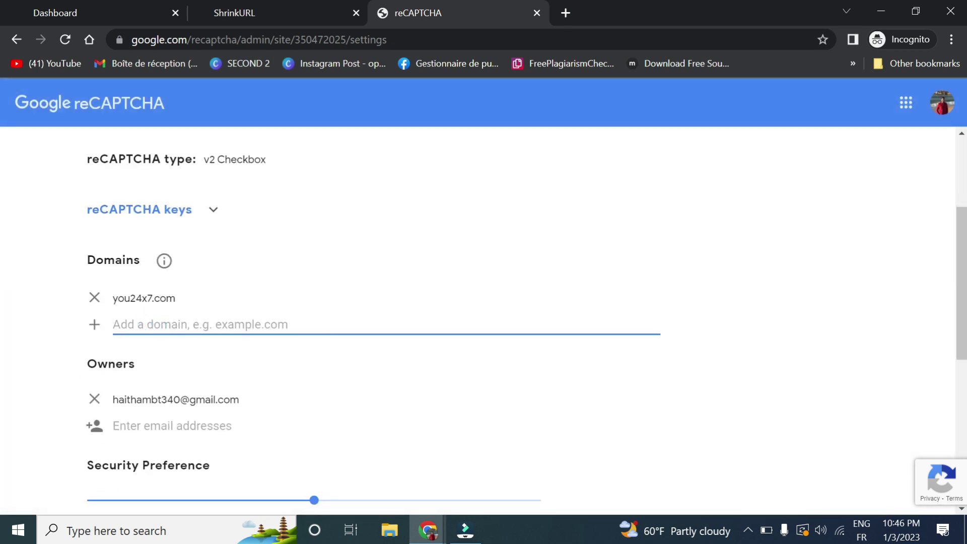
{"action": "type", "text": "gee"}
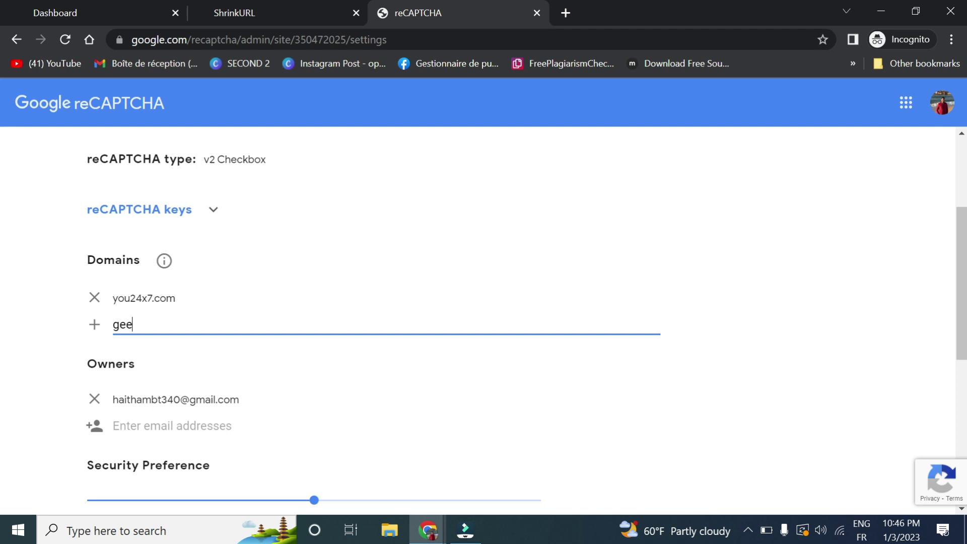
{"action": "type", "text": "kblogging.online"}
{"action": "scroll", "coordinate": [166, 493], "scroll_direction": "down", "scroll_amount": 5}
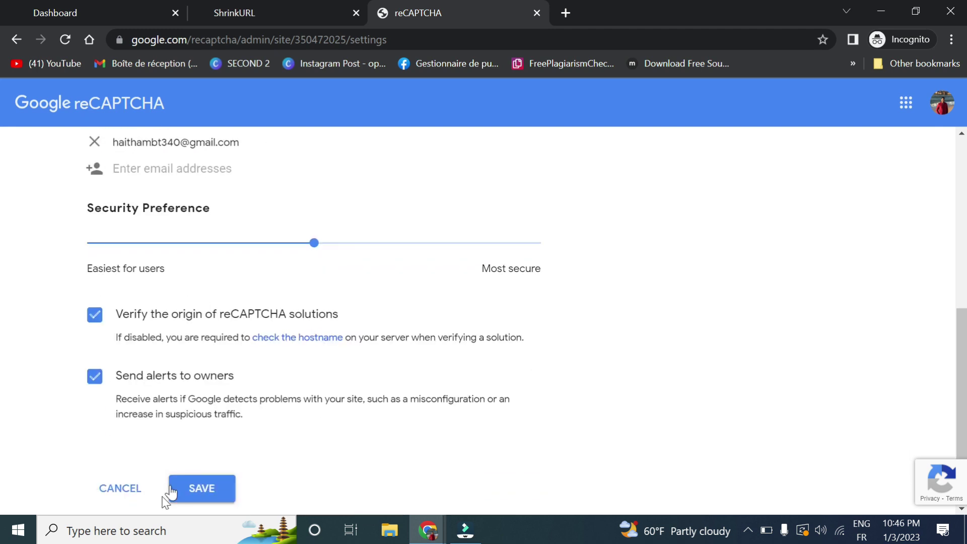
{"action": "left_click", "coordinate": [199, 491]}
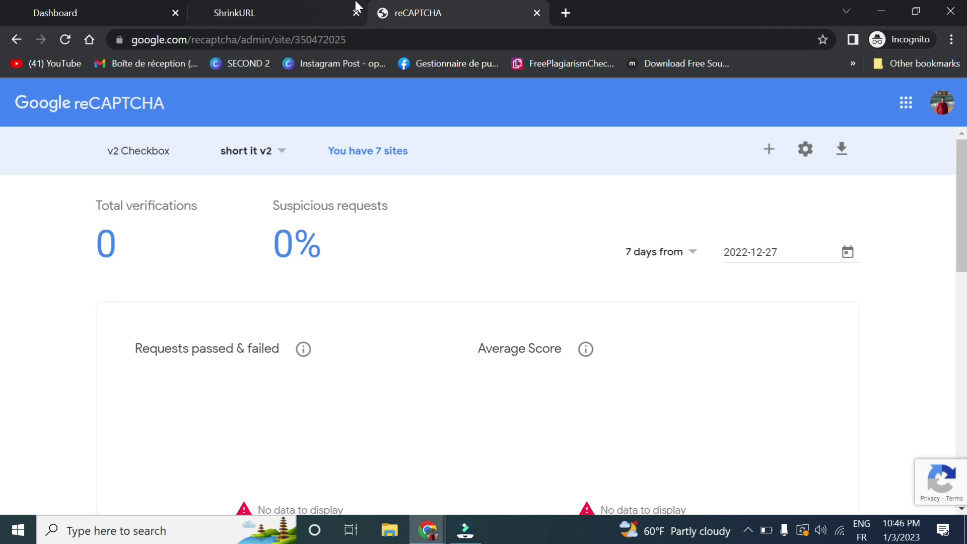
Step: In General settings, replace Default Short URL Domain with geekblogging.online and save
{"action": "left_click", "coordinate": [427, 530]}
{"action": "left_click", "coordinate": [417, 476]}
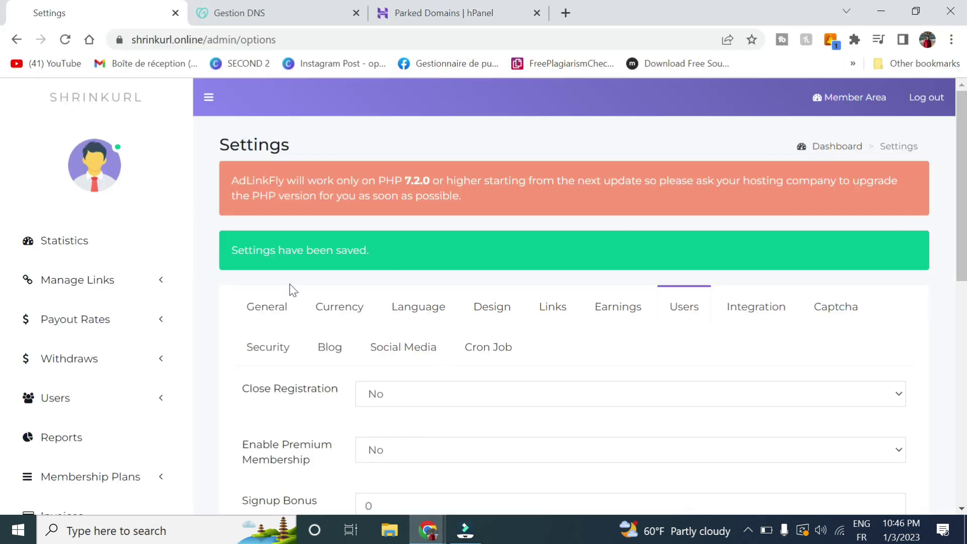
{"action": "left_click", "coordinate": [272, 308]}
{"action": "scroll", "coordinate": [394, 416], "scroll_direction": "down", "scroll_amount": 10}
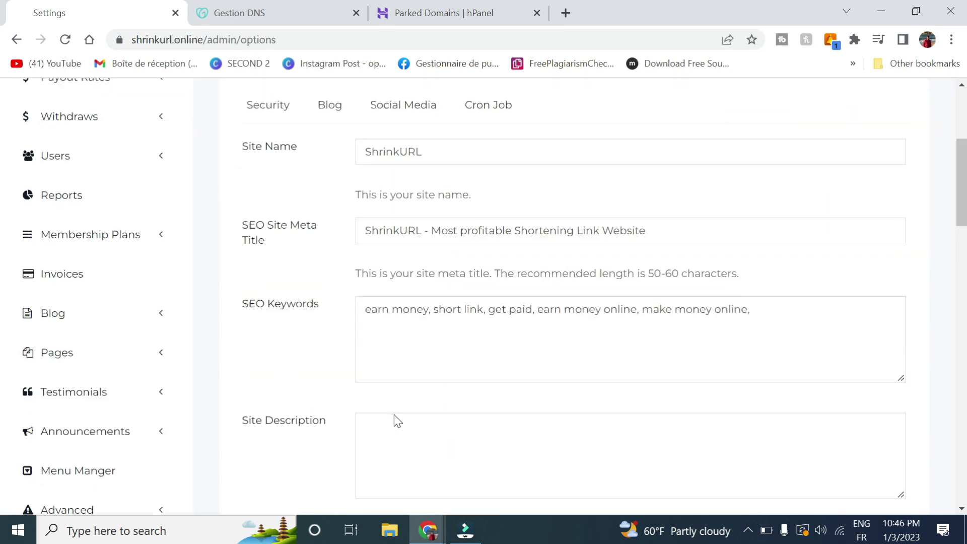
{"action": "scroll", "coordinate": [394, 415], "scroll_direction": "down", "scroll_amount": 2}
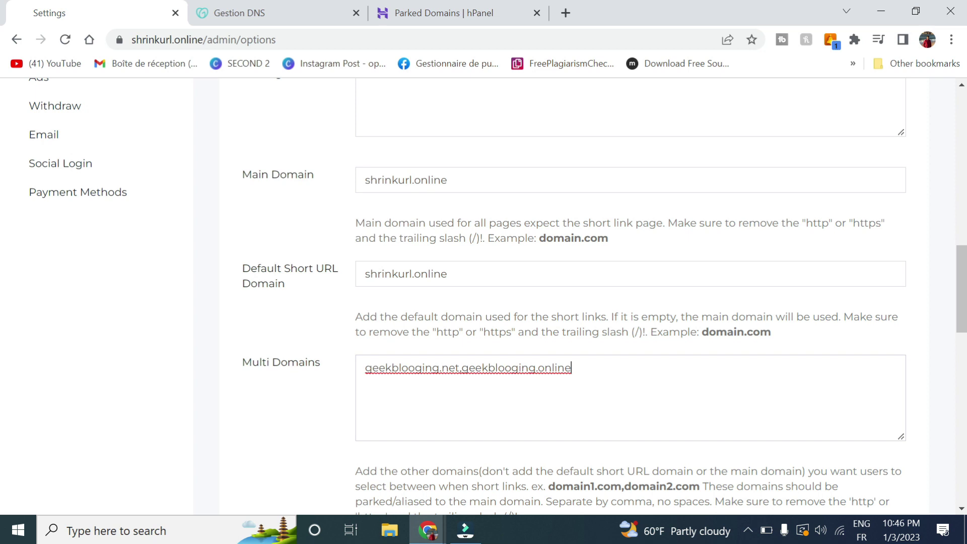
{"action": "double_click", "coordinate": [516, 368]}
{"action": "key", "text": "ctrl+c"}
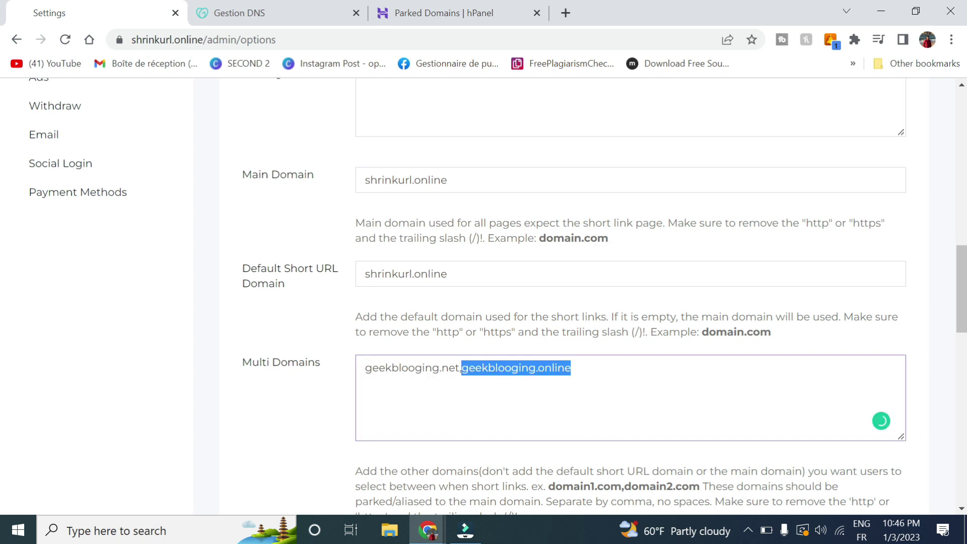
{"action": "double_click", "coordinate": [441, 275]}
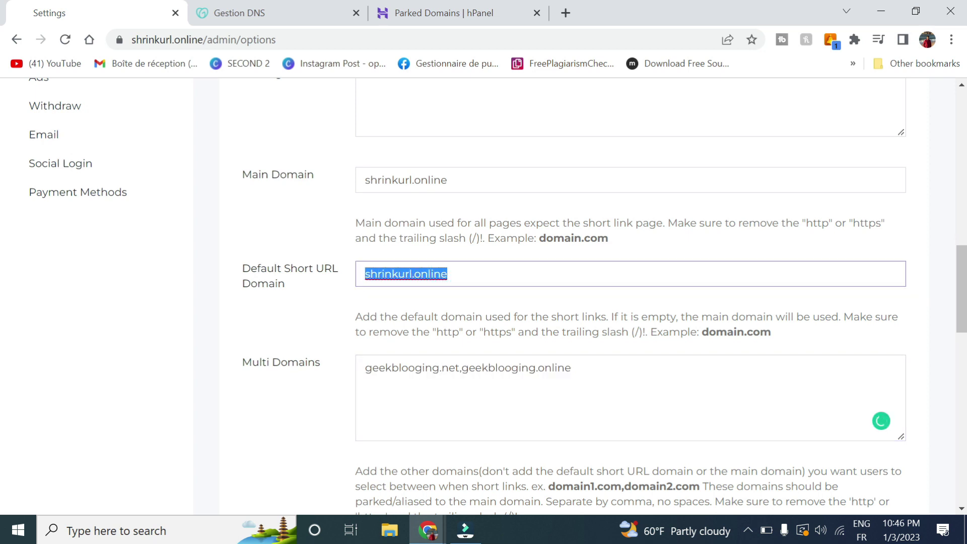
{"action": "key", "text": "ctrl+v"}
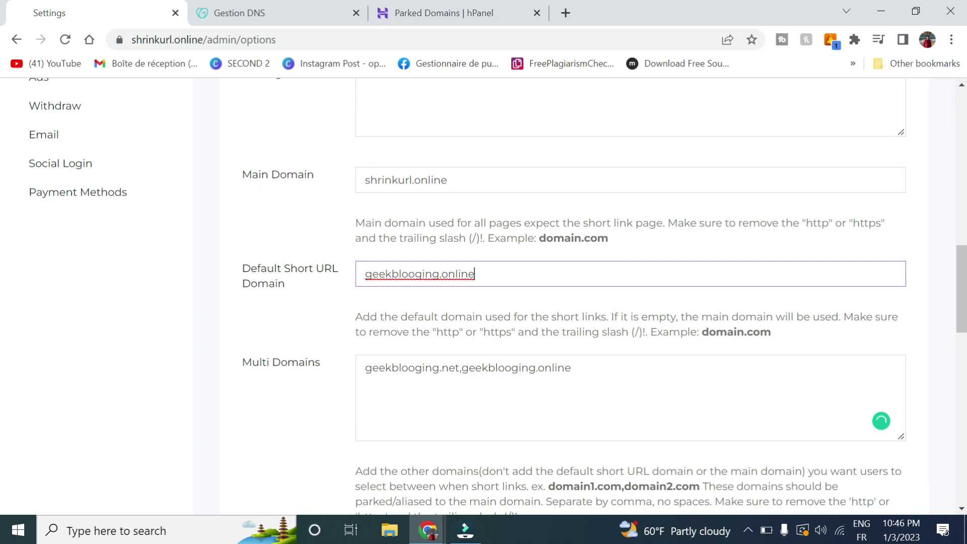
{"action": "scroll", "coordinate": [302, 443], "scroll_direction": "down", "scroll_amount": 15}
{"action": "left_click", "coordinate": [252, 443]}
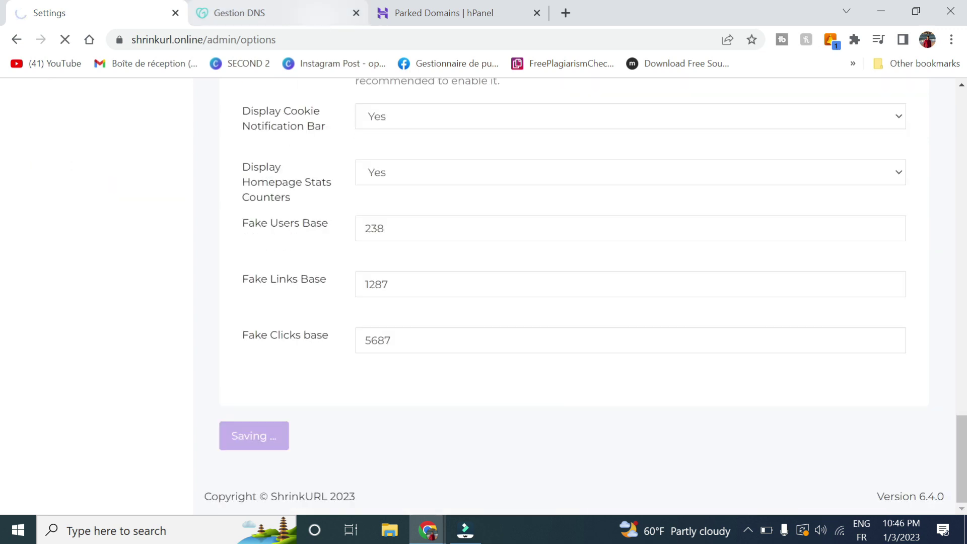
Step: Reload the member dashboard and shorten the YouTube video link with advanced options shown
{"action": "mouse_move", "coordinate": [428, 530]}
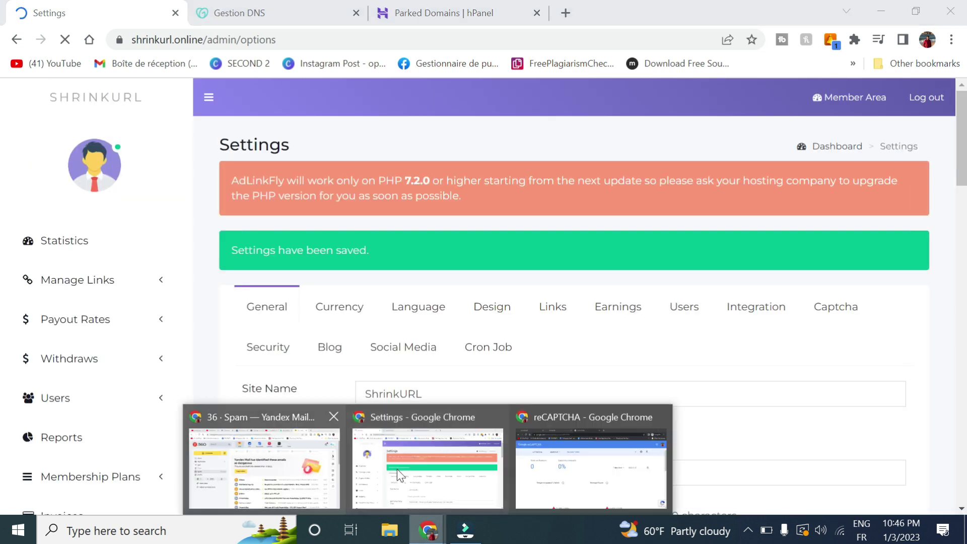
{"action": "left_click", "coordinate": [568, 458]}
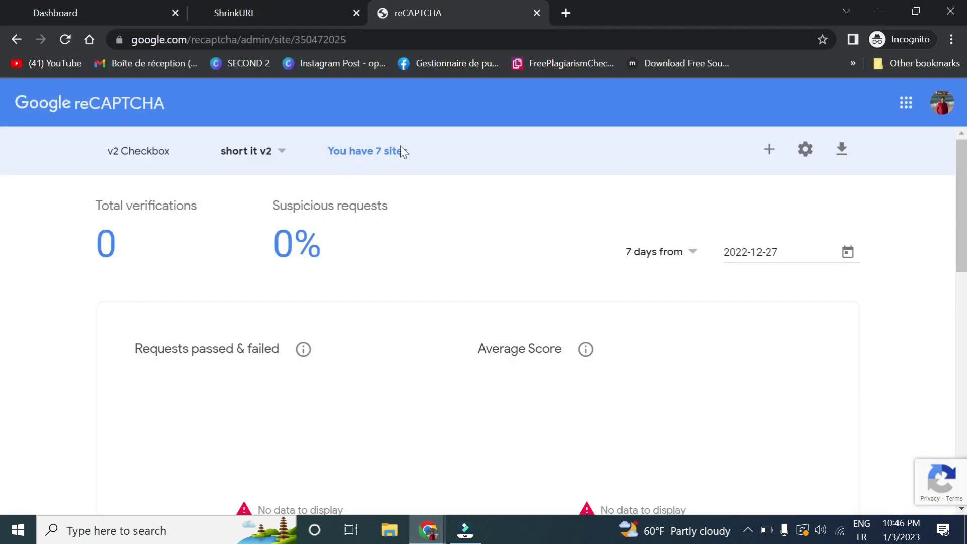
{"action": "key", "text": "ctrl+1"}
{"action": "left_click", "coordinate": [370, 169]}
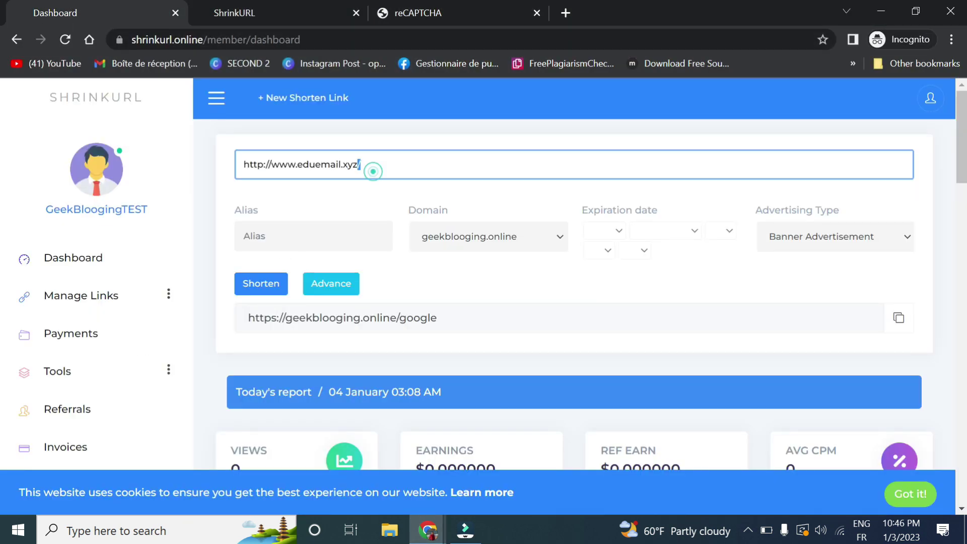
{"action": "left_click", "coordinate": [66, 40]}
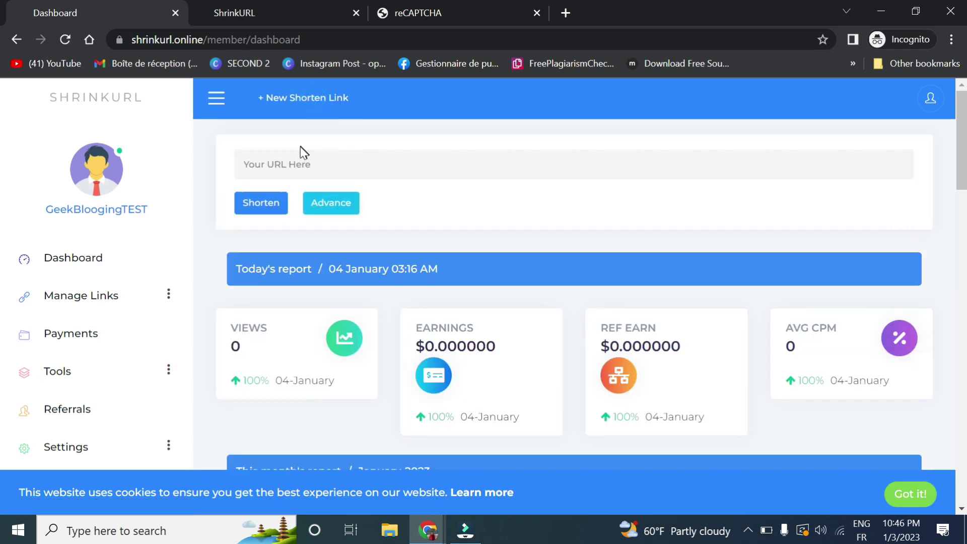
{"action": "left_click", "coordinate": [302, 161]}
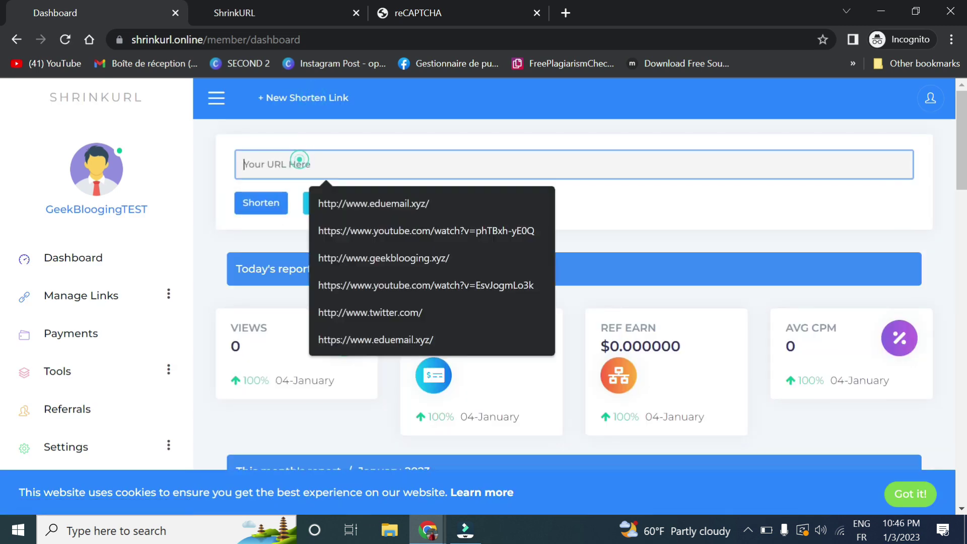
{"action": "left_click", "coordinate": [347, 229]}
{"action": "left_click", "coordinate": [330, 205]}
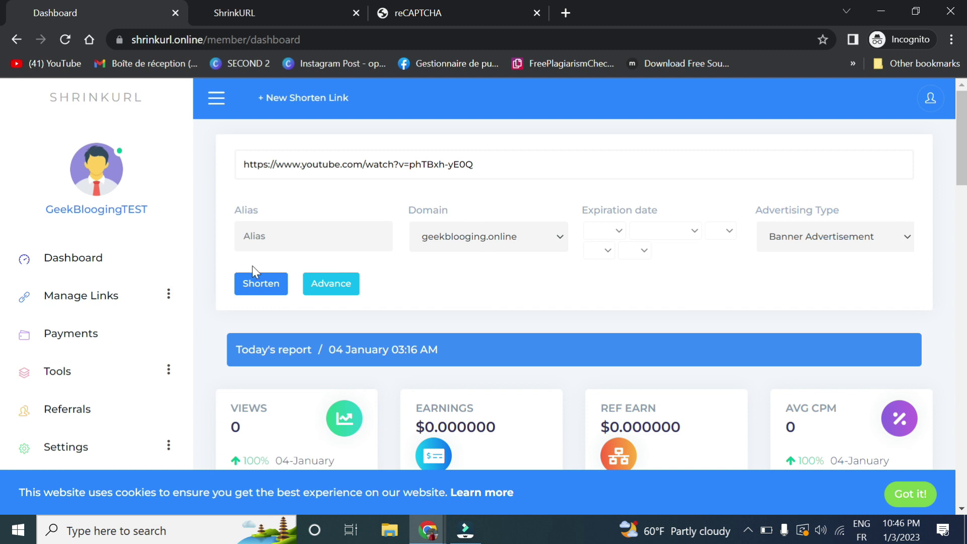
{"action": "left_click", "coordinate": [254, 286]}
Step: Switch the link's domain to geekblogging.net and shorten it again
{"action": "left_click", "coordinate": [463, 241]}
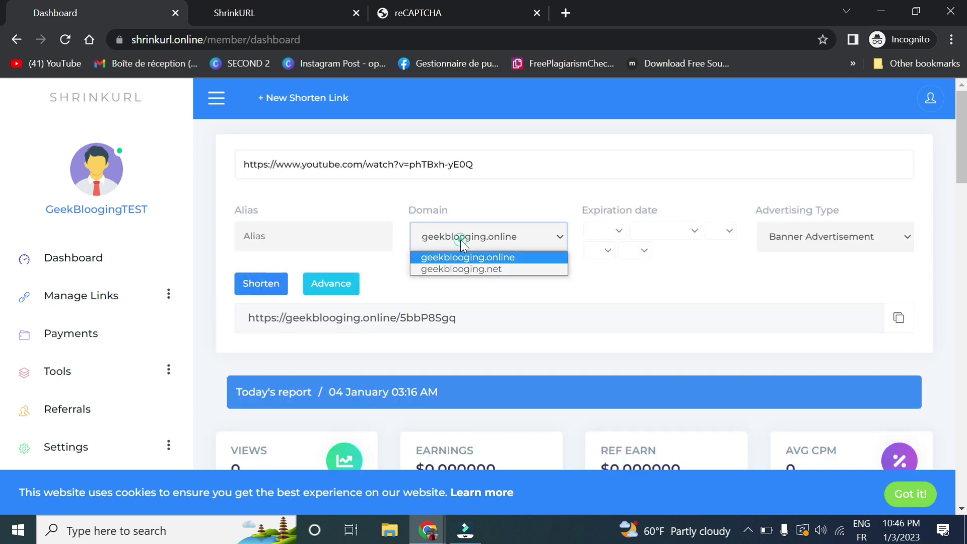
{"action": "left_click", "coordinate": [462, 268]}
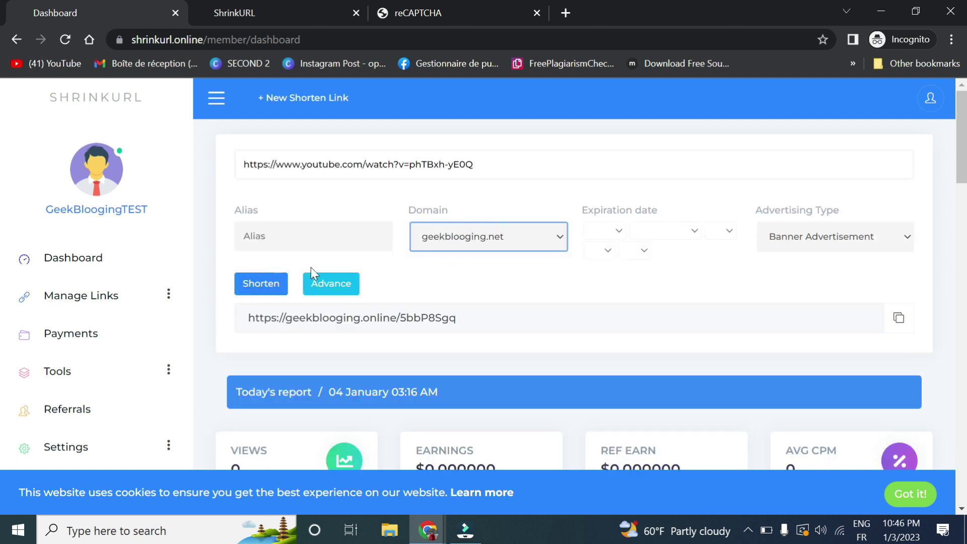
{"action": "left_click", "coordinate": [264, 291]}
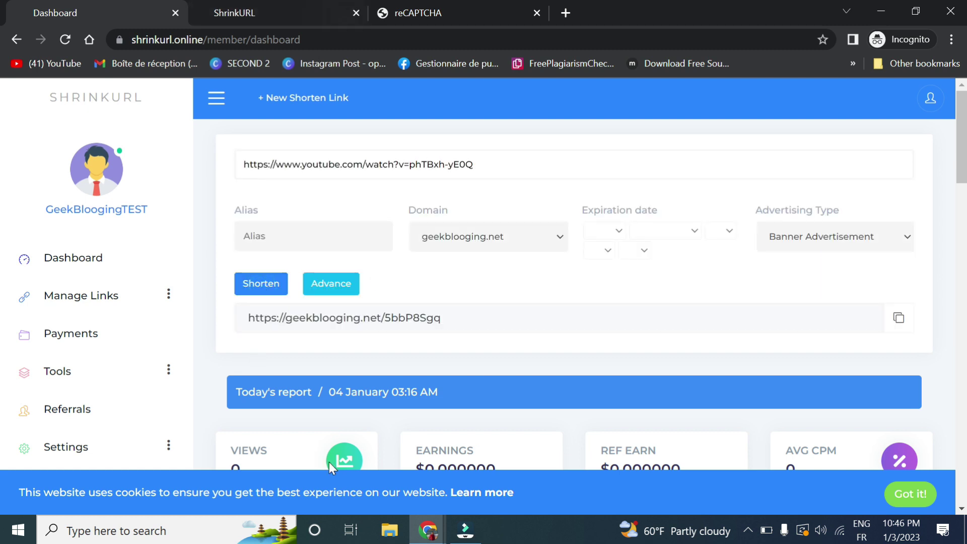
Step: Copy shrinkurl.online from Main Domain into Default Short URL Domain and save the settings
{"action": "mouse_move", "coordinate": [427, 529]}
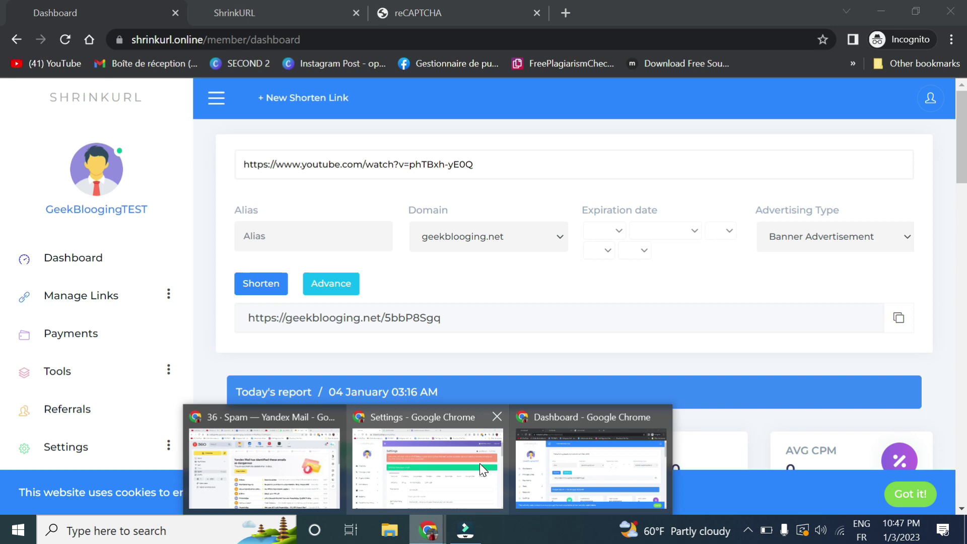
{"action": "left_click", "coordinate": [479, 464]}
{"action": "scroll", "coordinate": [460, 382], "scroll_direction": "down", "scroll_amount": 5}
{"action": "scroll", "coordinate": [464, 382], "scroll_direction": "down", "scroll_amount": 9}
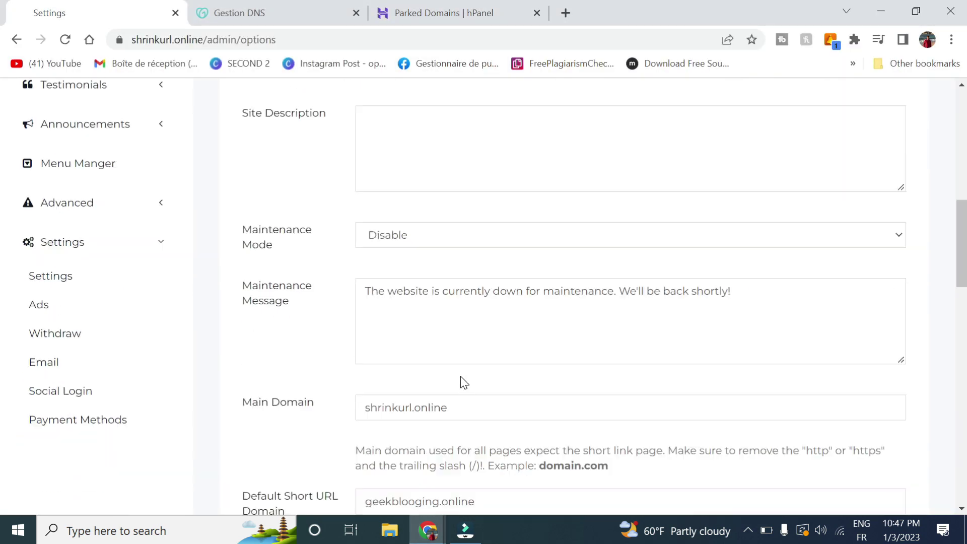
{"action": "left_click", "coordinate": [454, 259]}
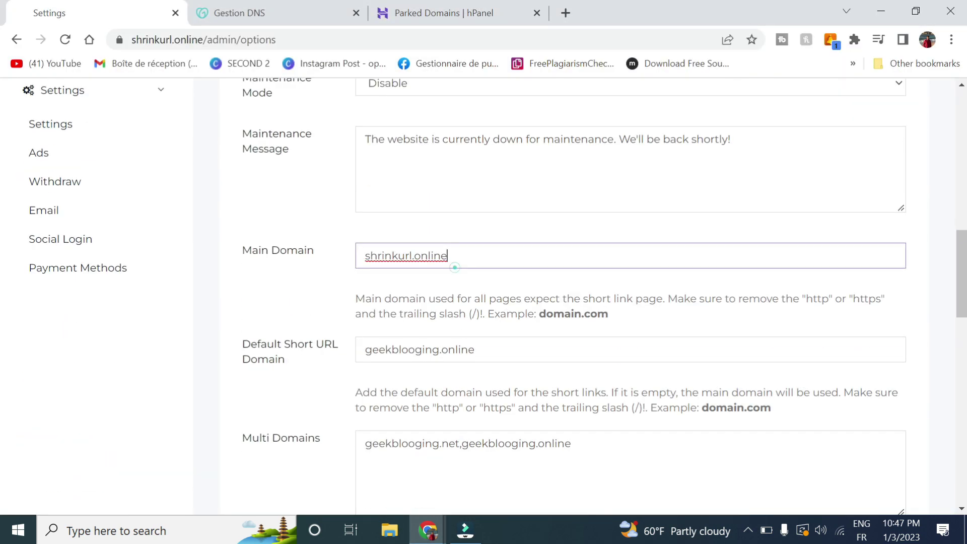
{"action": "double_click", "coordinate": [447, 258]}
{"action": "key", "text": "ctrl+c"}
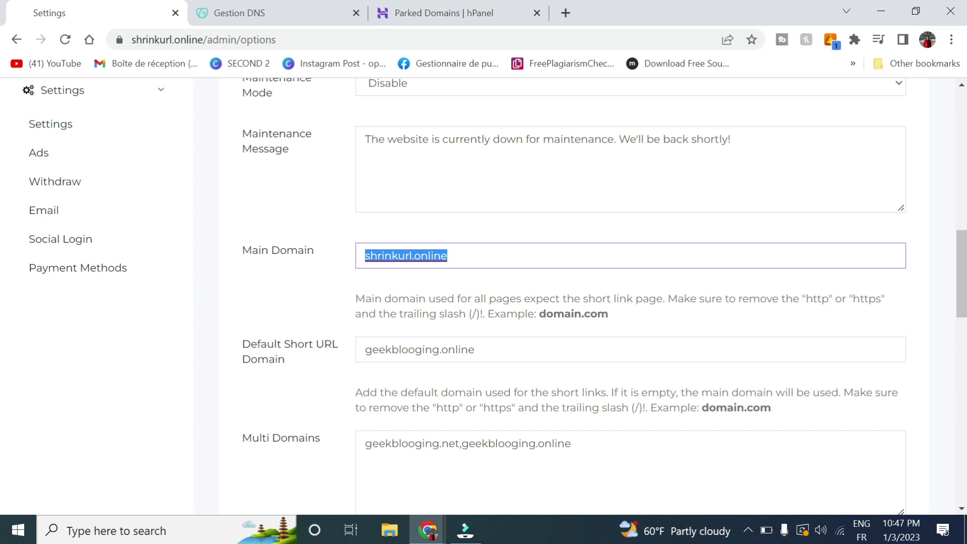
{"action": "double_click", "coordinate": [443, 351]}
{"action": "key", "text": "ctrl+v"}
{"action": "scroll", "coordinate": [574, 297], "scroll_direction": "down", "scroll_amount": 15}
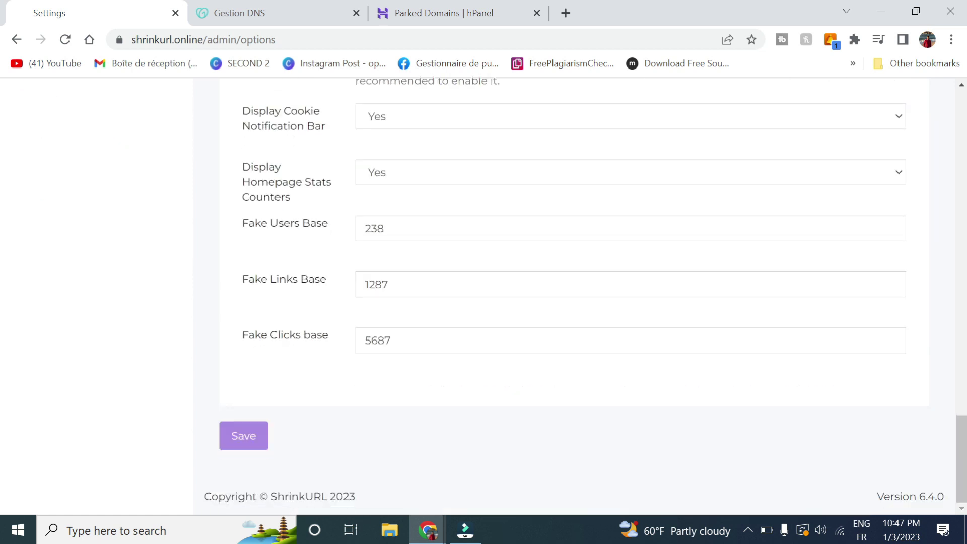
{"action": "left_click", "coordinate": [249, 444]}
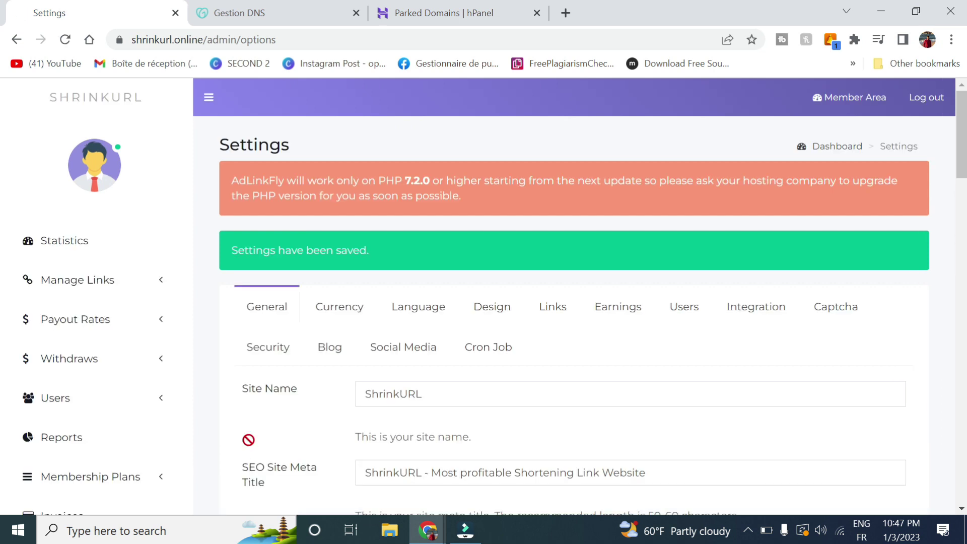
{"action": "left_click", "coordinate": [749, 533]}
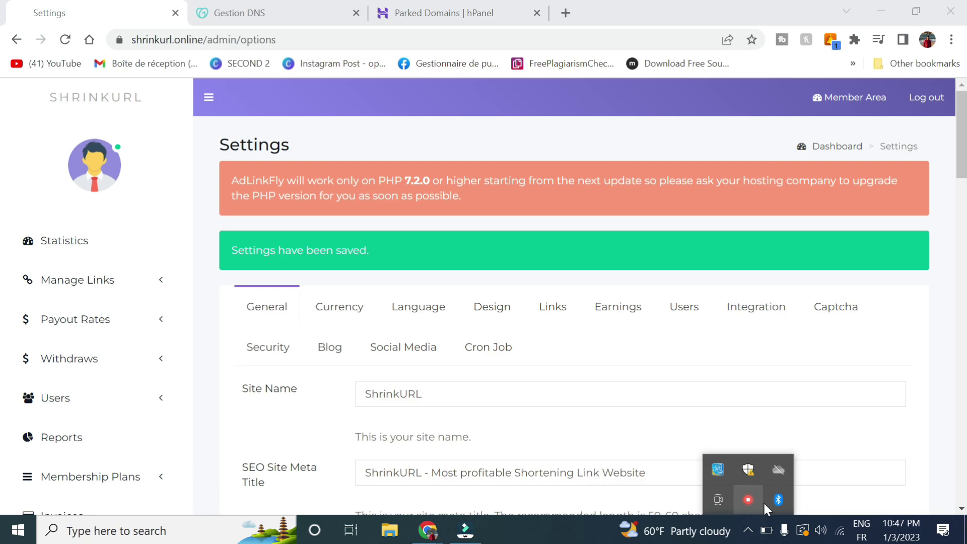